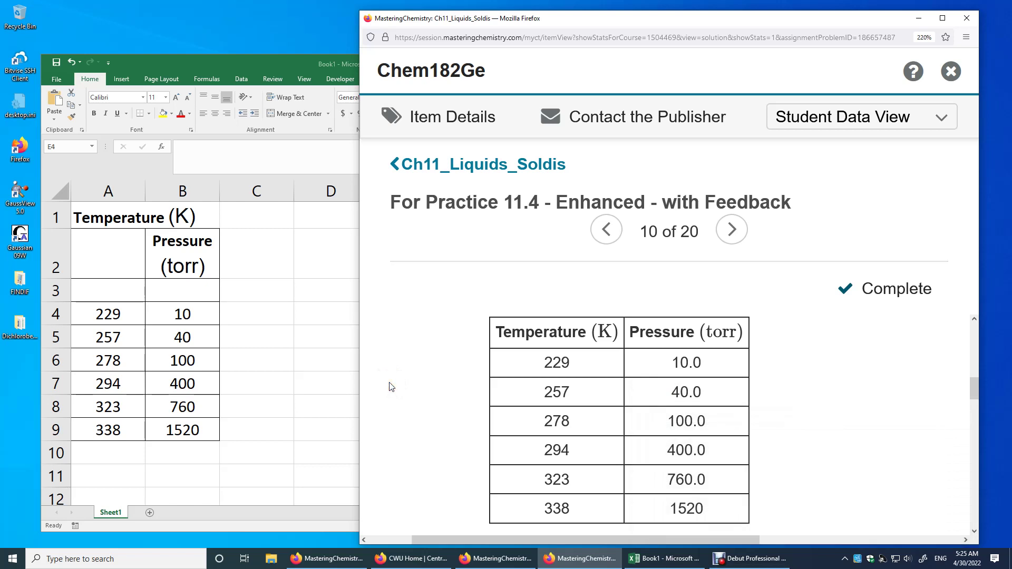
Select and review the six temperature–pressure pairs in the For Practice 11.4 table, then deselect it
left_click_drag(494, 332, 714, 339)
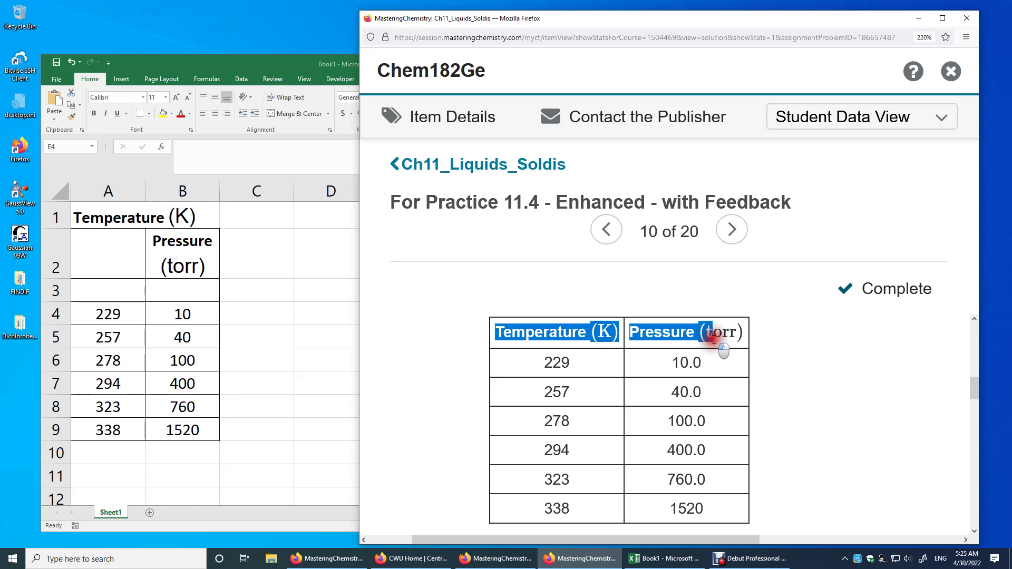
left_click_drag(714, 339, 732, 505)
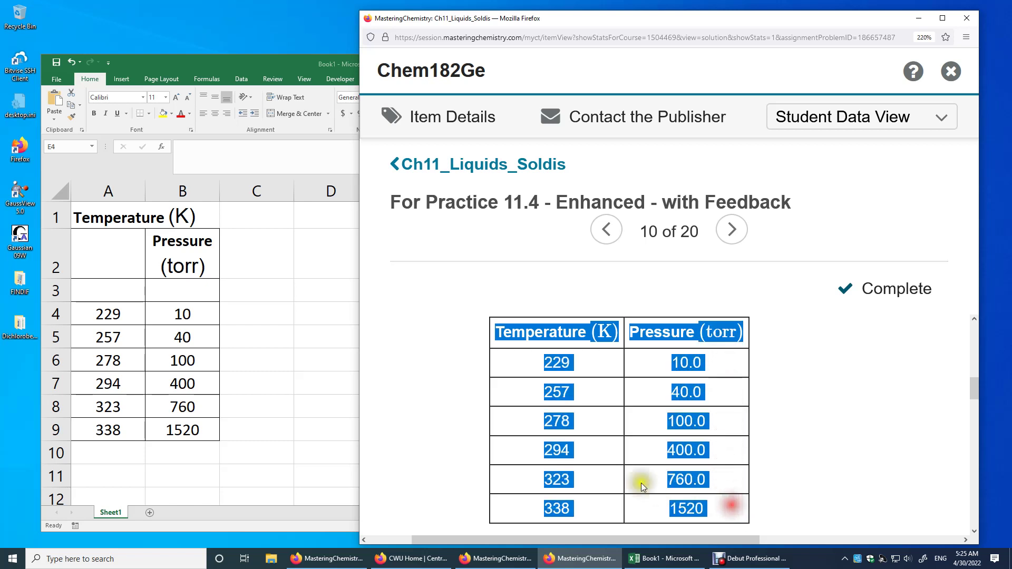
left_click(452, 412)
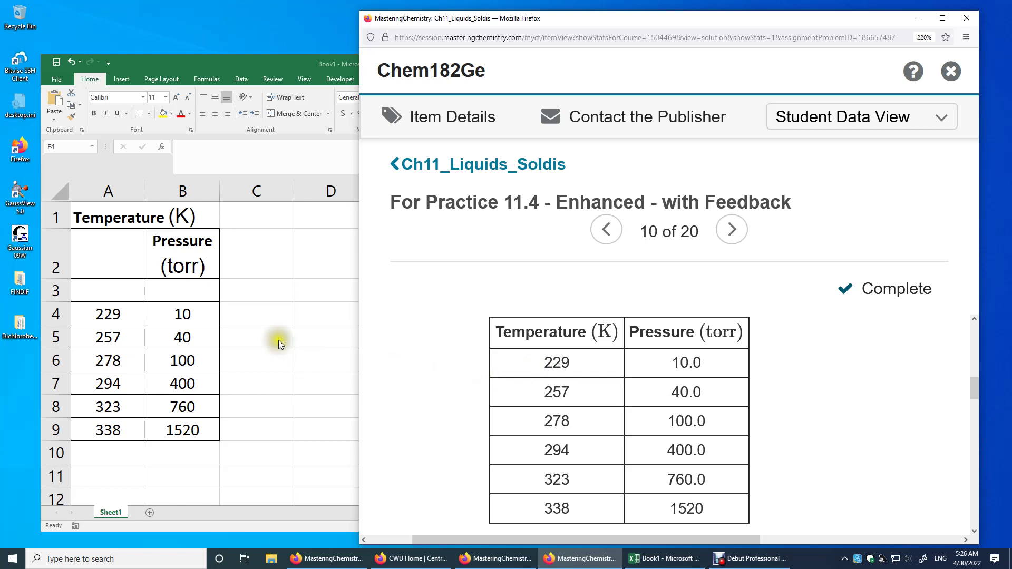
In the Excel workbook, move the Temperature (K) heading from A1 down to A2
left_click(275, 327)
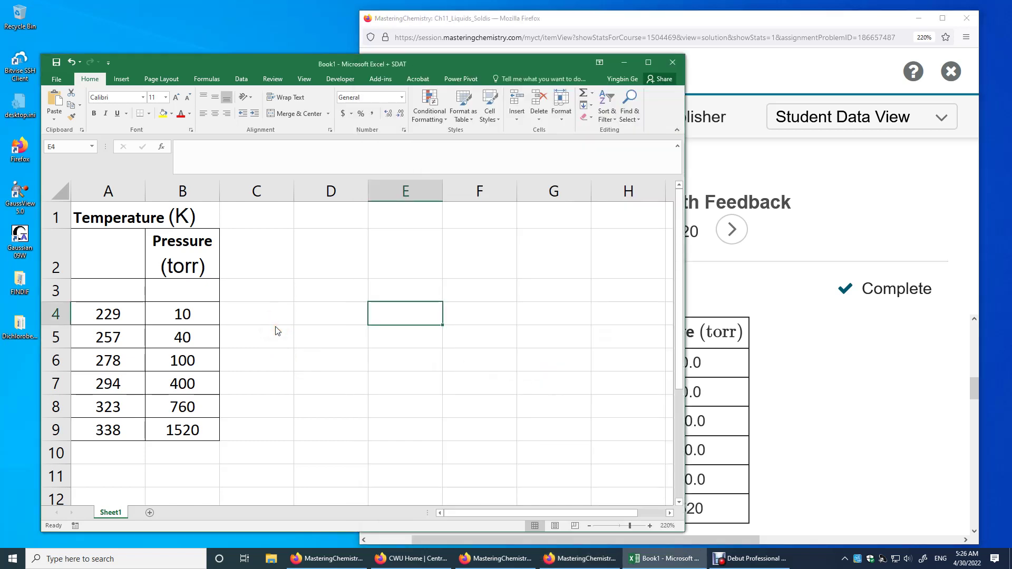
left_click(159, 216)
left_click(112, 224)
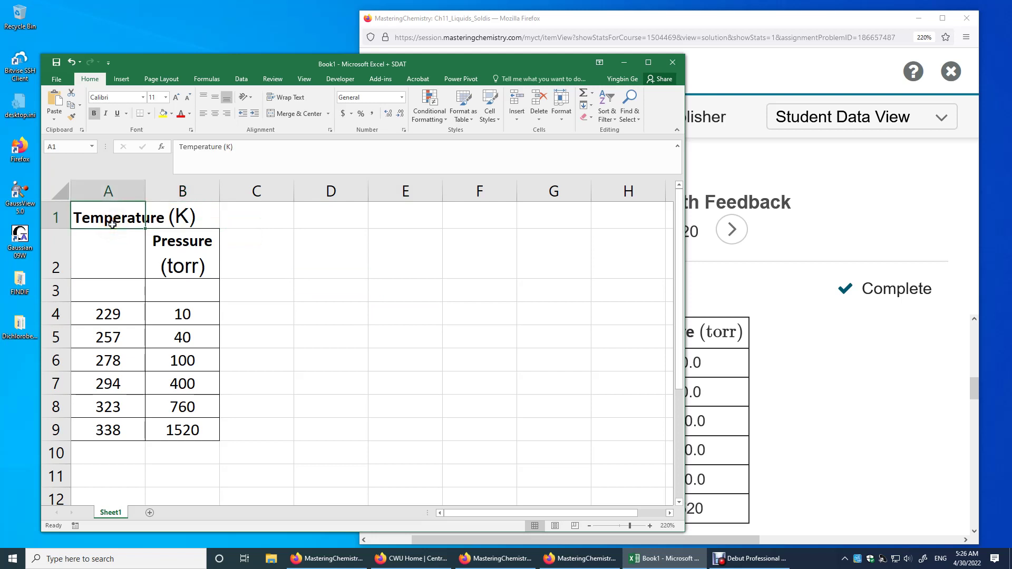
left_click_drag(112, 225, 87, 257)
Add the headings '1 K/T' in D2 and 'ln (P/torr)' in E2
left_click(309, 244)
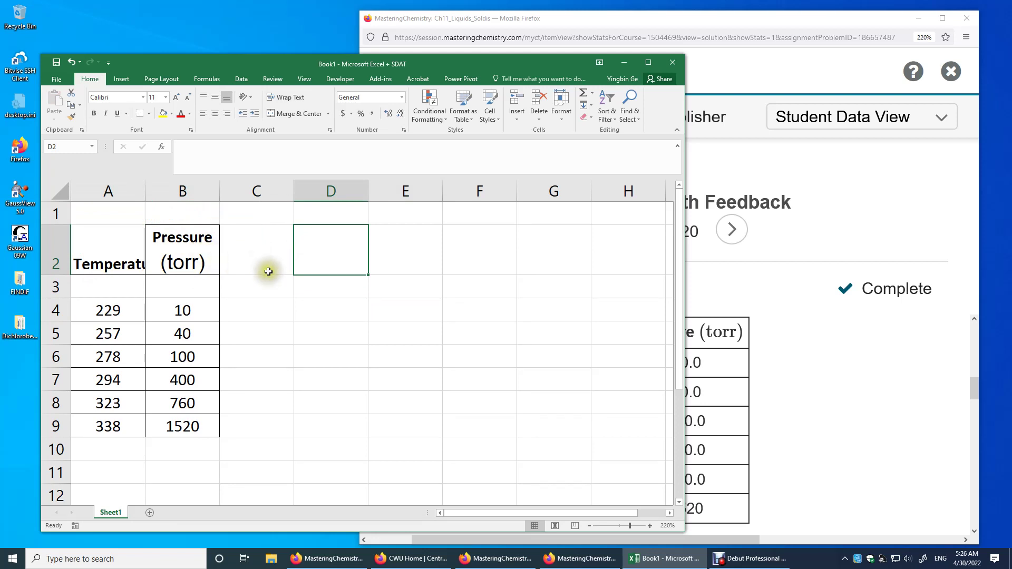
left_click(323, 263)
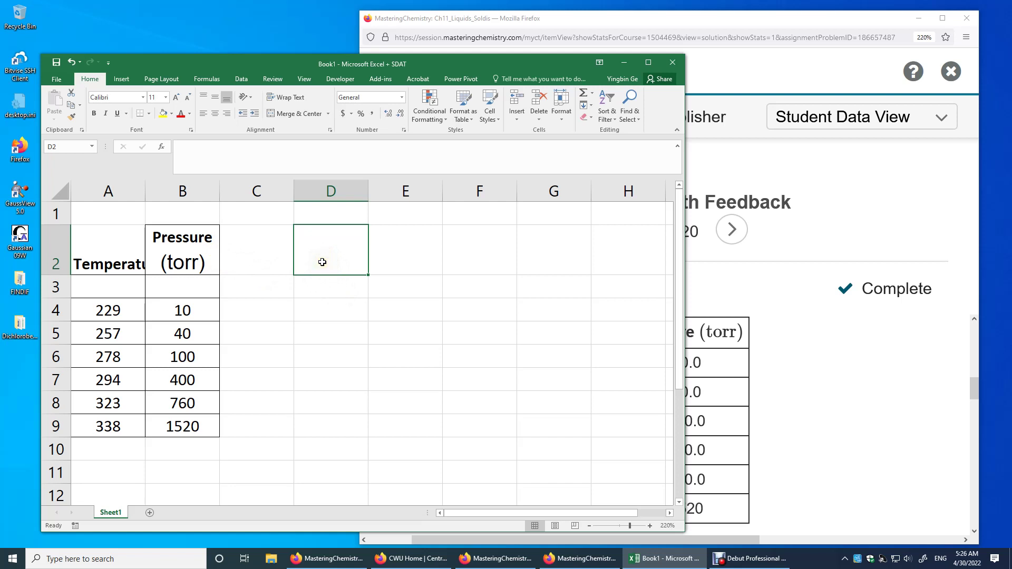
type("1 K/T")
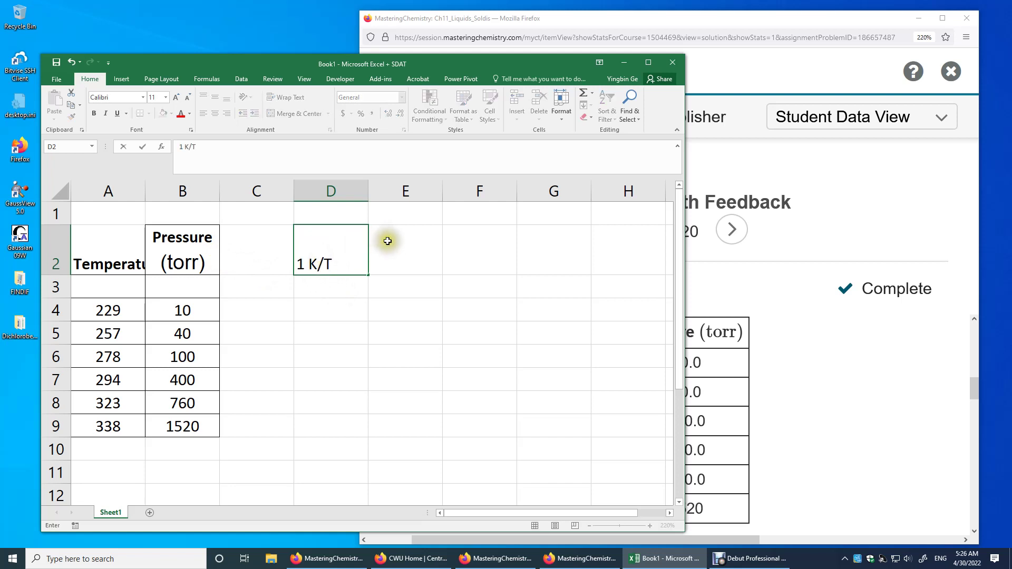
double_click(399, 255)
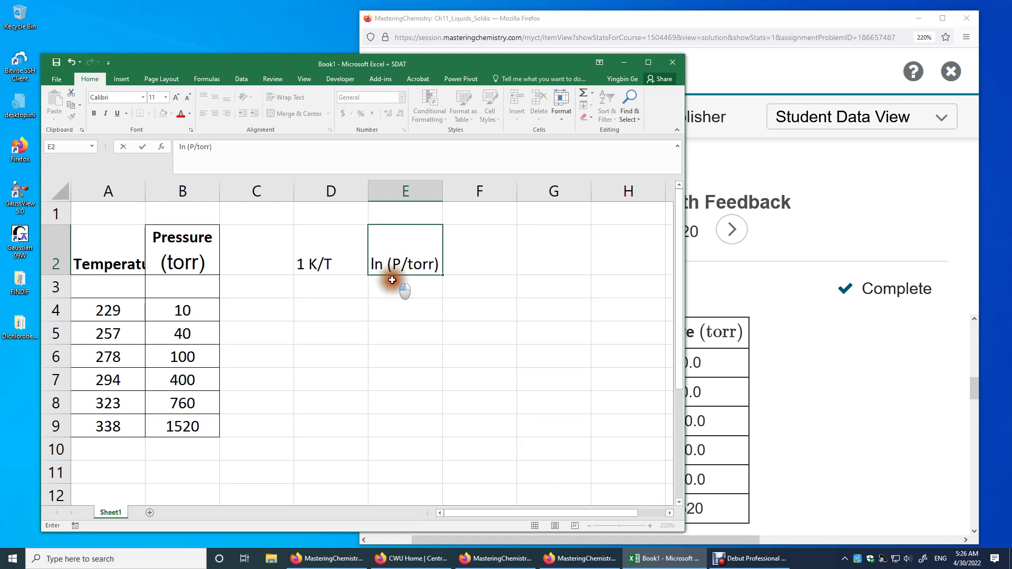
key("Return")
Widen column A so the Temperature (K) heading fits
left_click(117, 316)
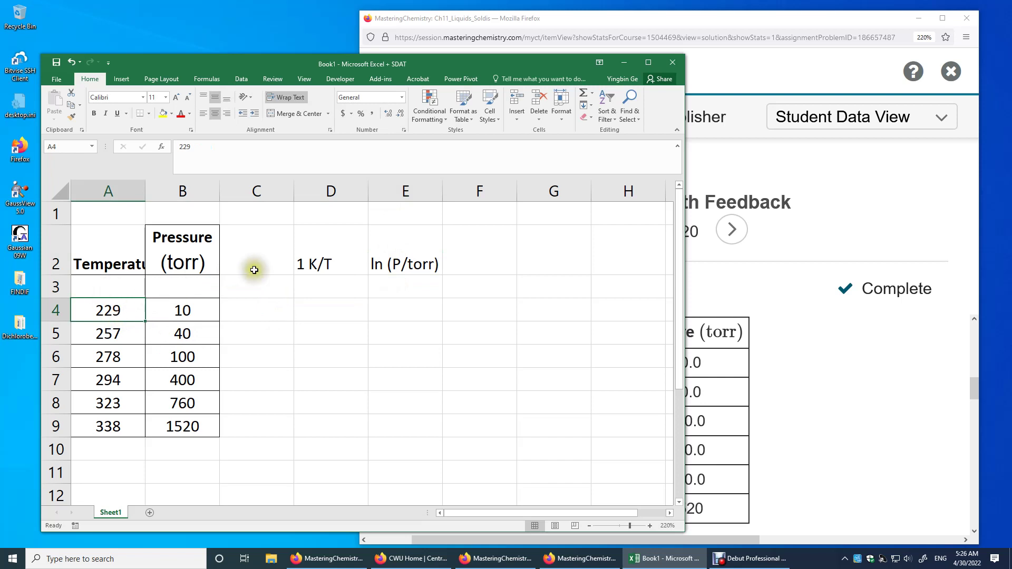
left_click(135, 183)
left_click_drag(144, 189, 193, 204)
Enter =1/A4 in D4 and fill it down to D9, giving 0.004367 to 0.002959
left_click(363, 306)
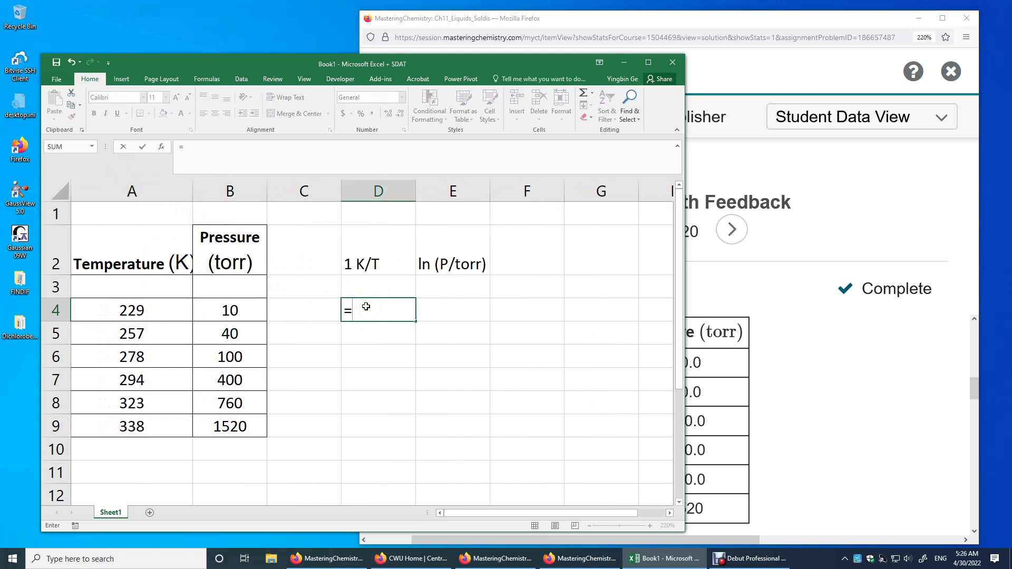
left_click(147, 312)
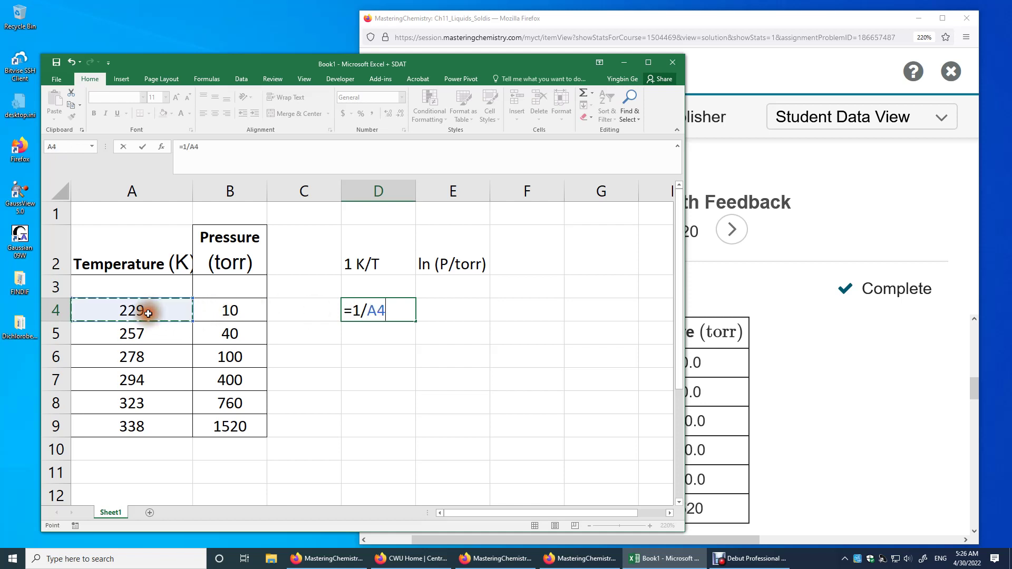
key("Return")
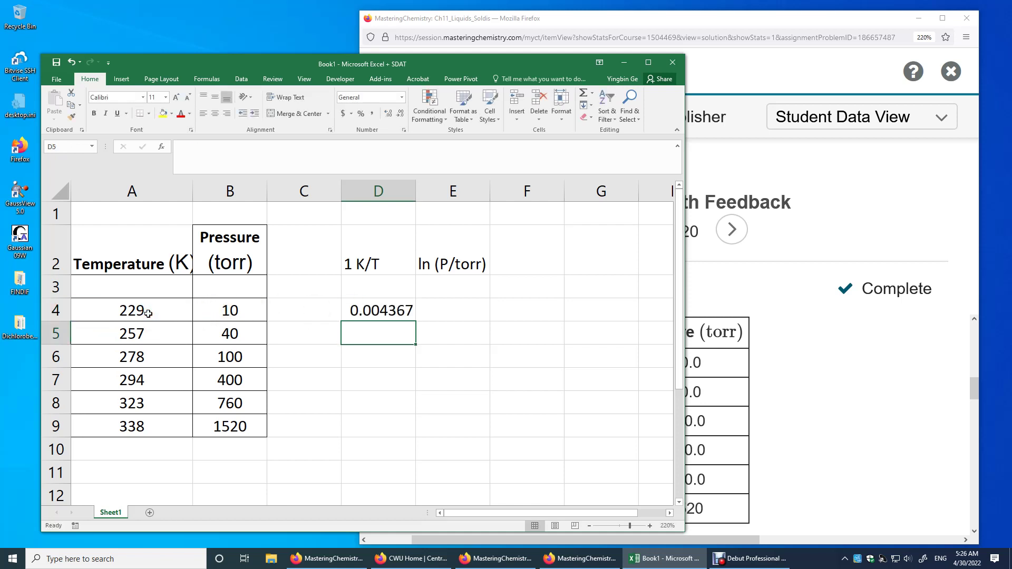
left_click(380, 304)
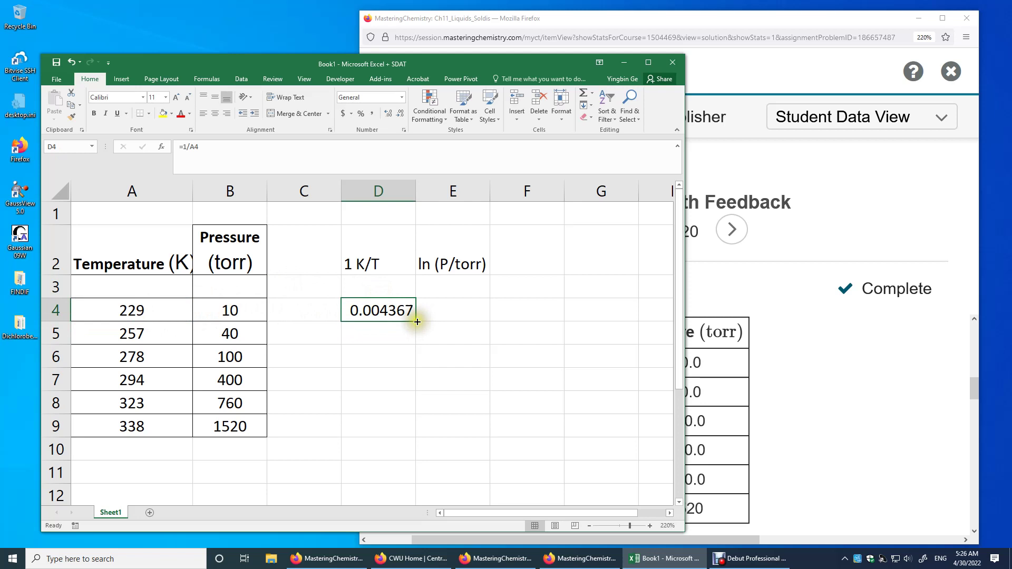
left_click_drag(416, 322, 417, 440)
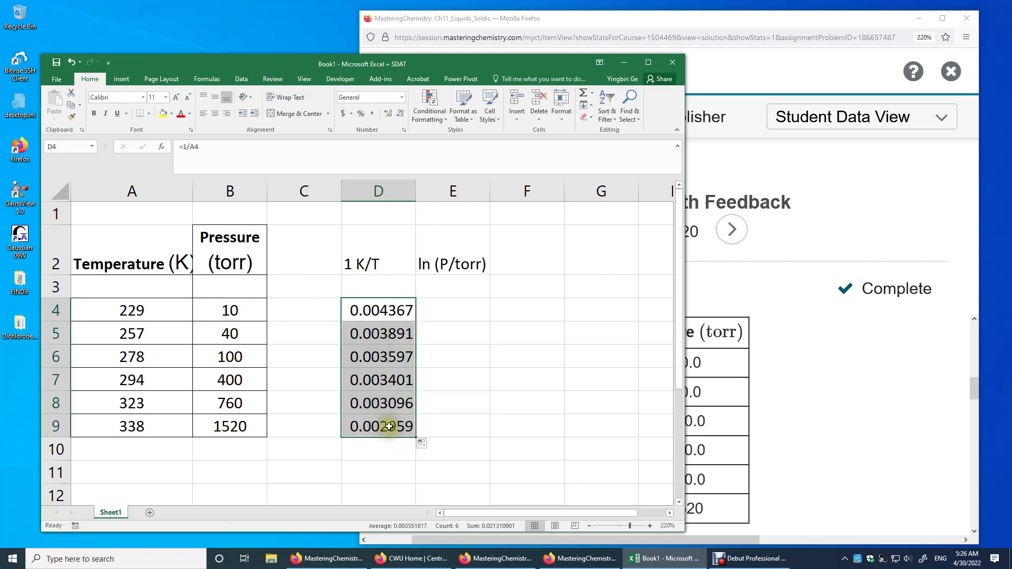
left_click(449, 301)
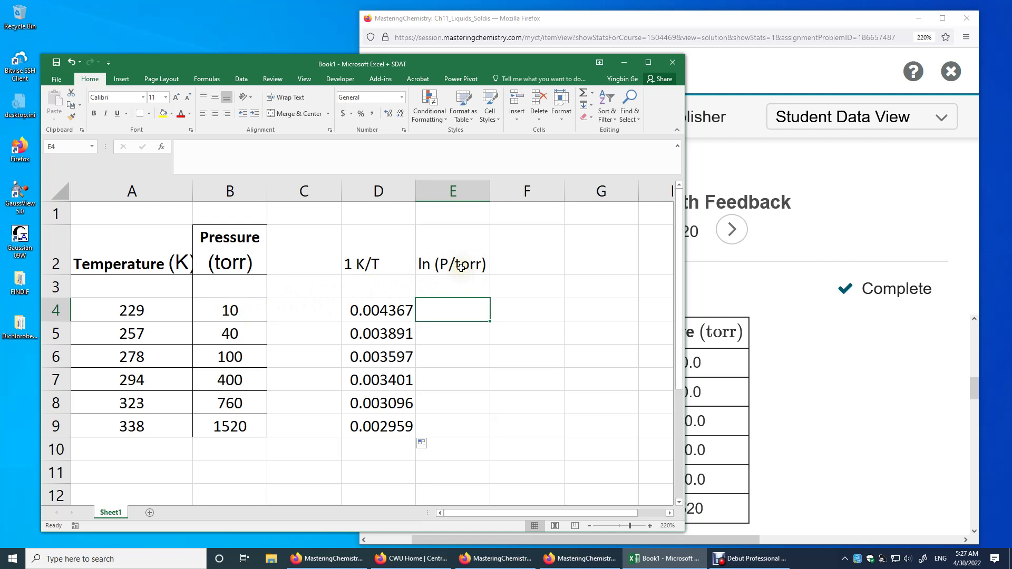
Enter =ln(B4) in E4, fill it to E9 (2.302585 to 7.326466), then select D4:E9
type("=ln(")
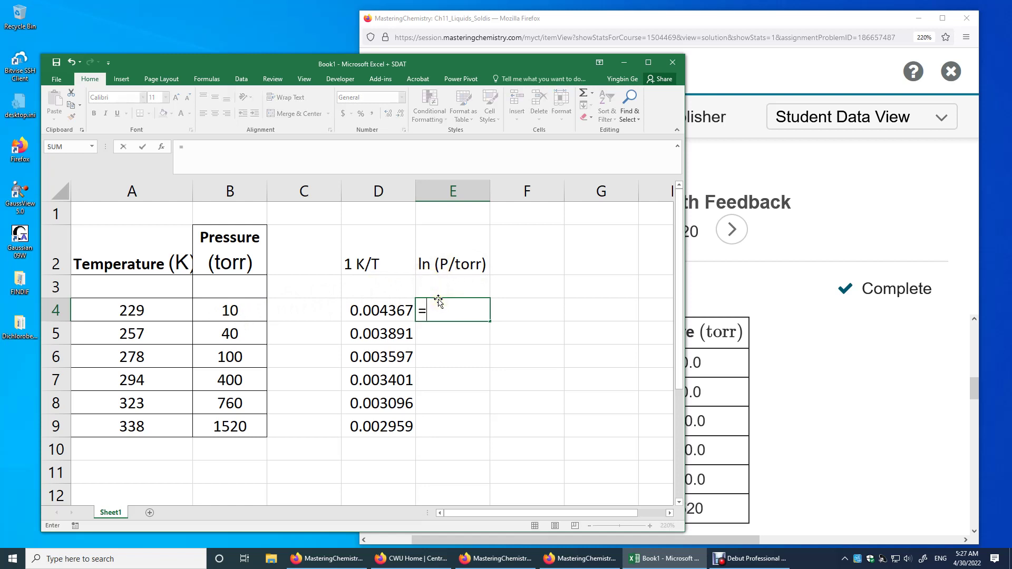
left_click(258, 310)
type(")")
key("Return")
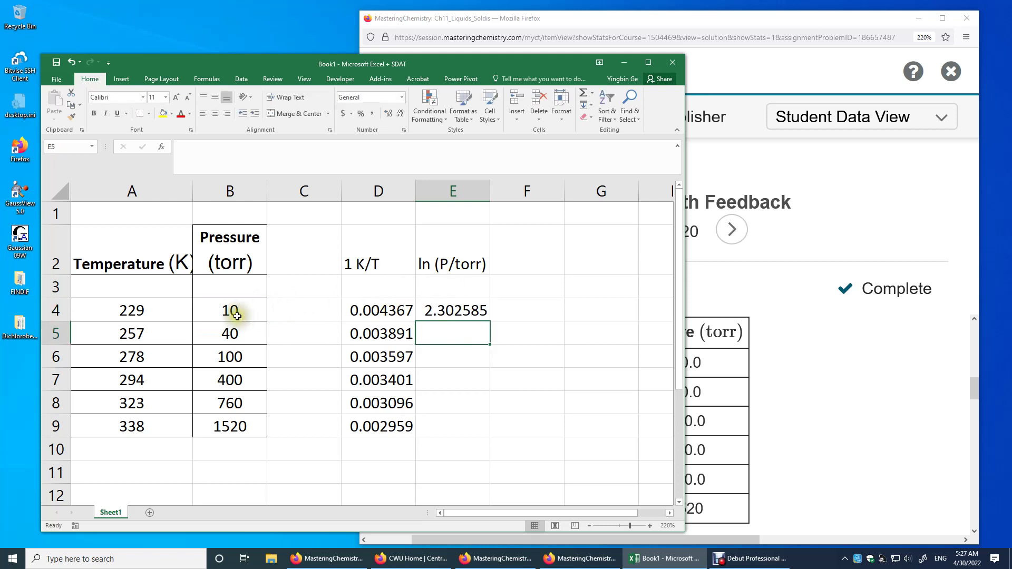
left_click(471, 310)
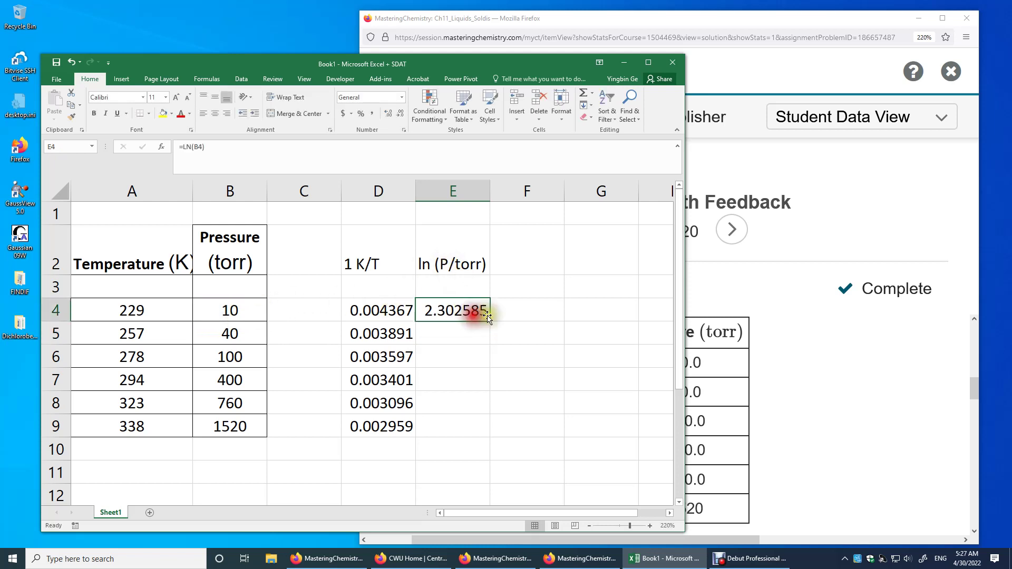
left_click_drag(490, 322, 487, 436)
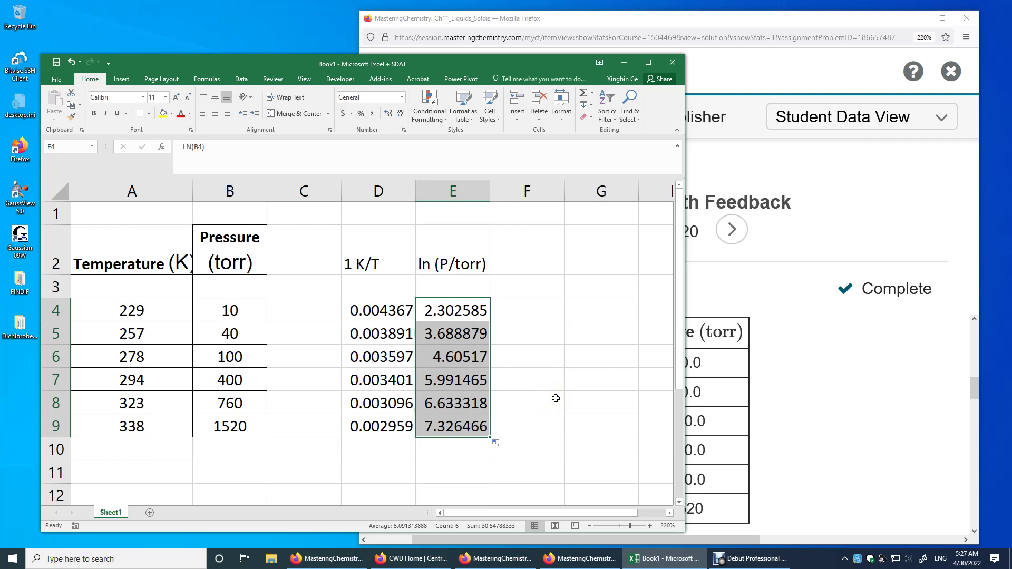
left_click(560, 382)
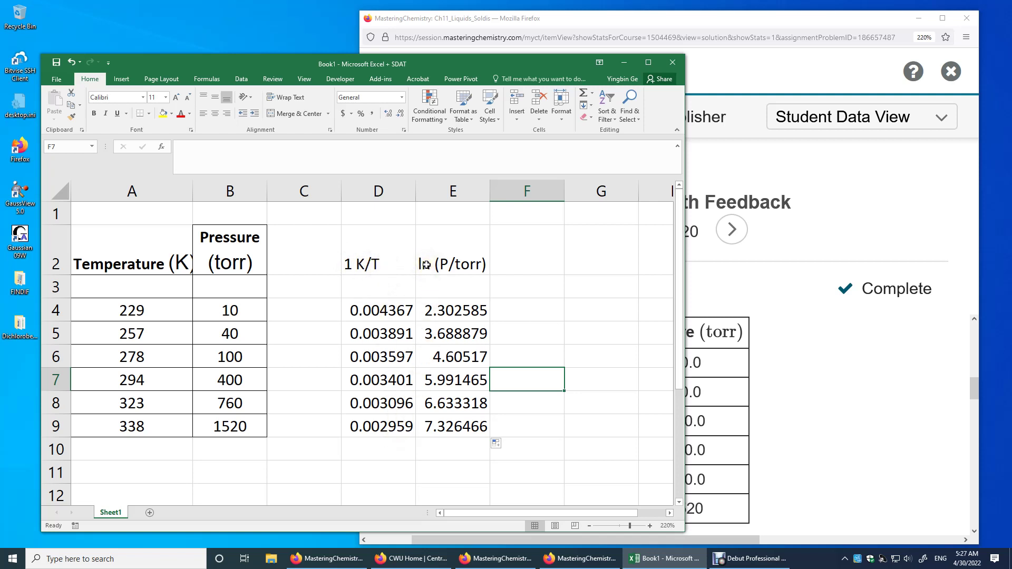
left_click_drag(401, 308, 464, 425)
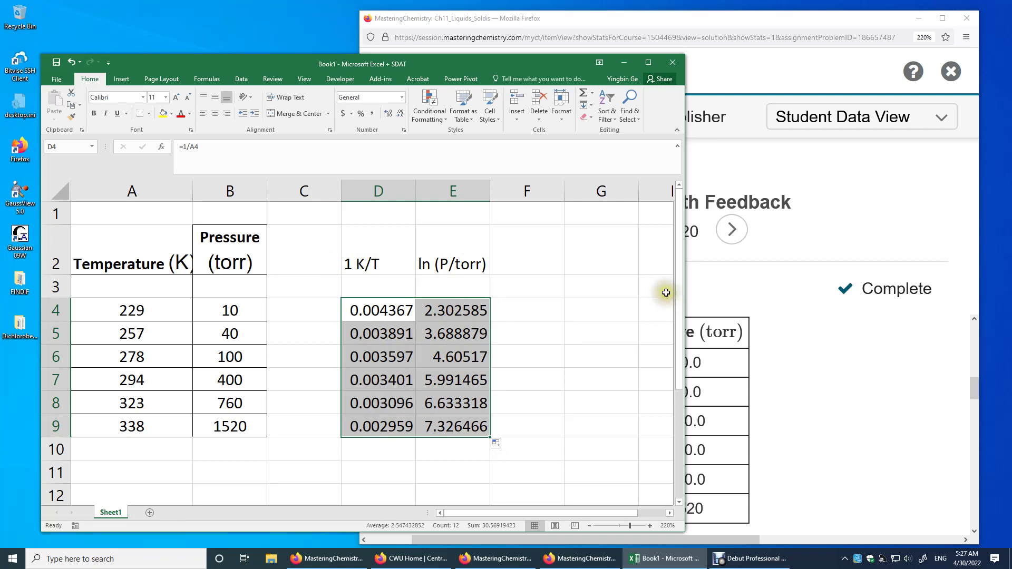
left_click(648, 61)
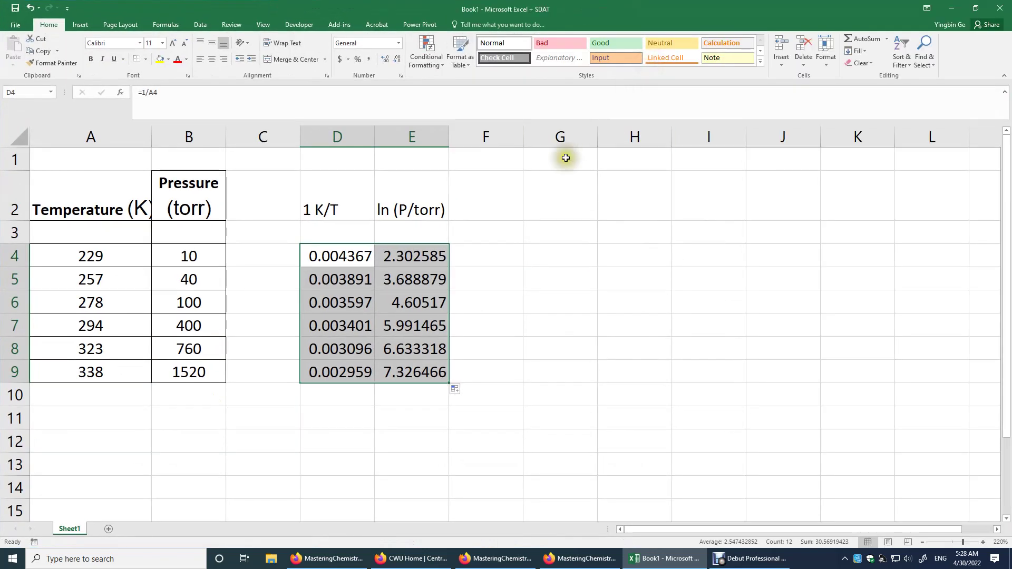
left_click_drag(330, 255, 442, 376)
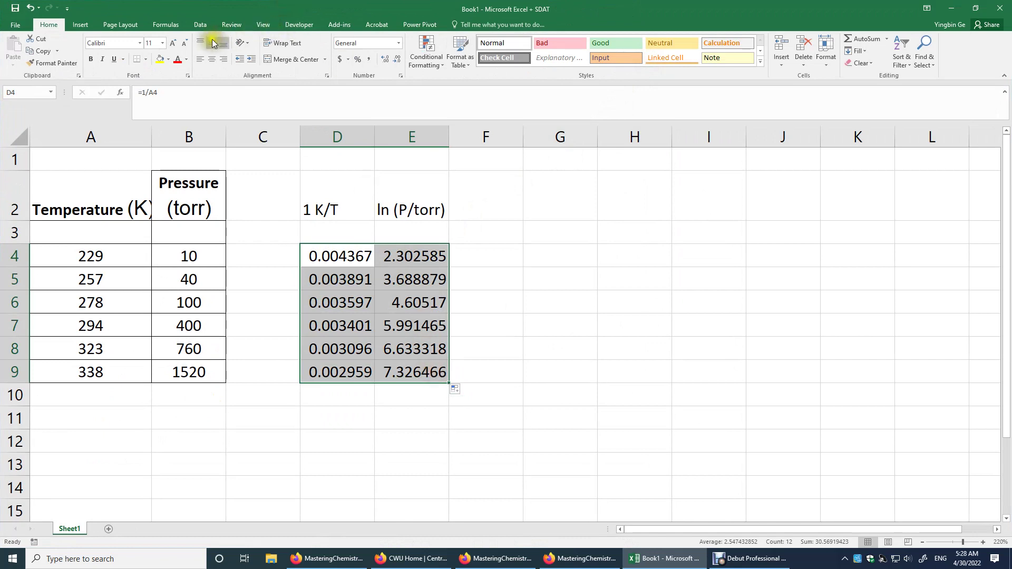
left_click(83, 25)
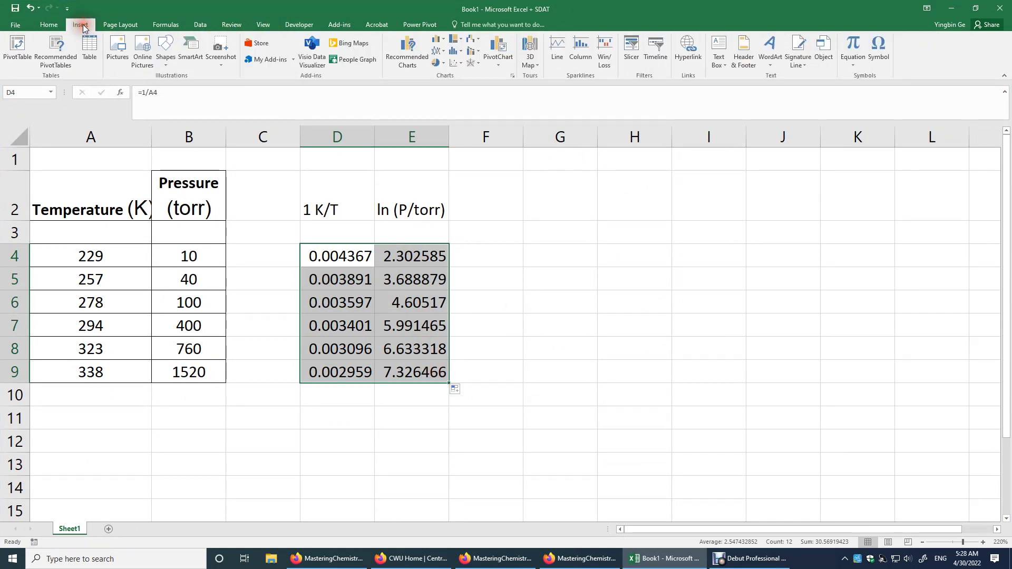
left_click(444, 64)
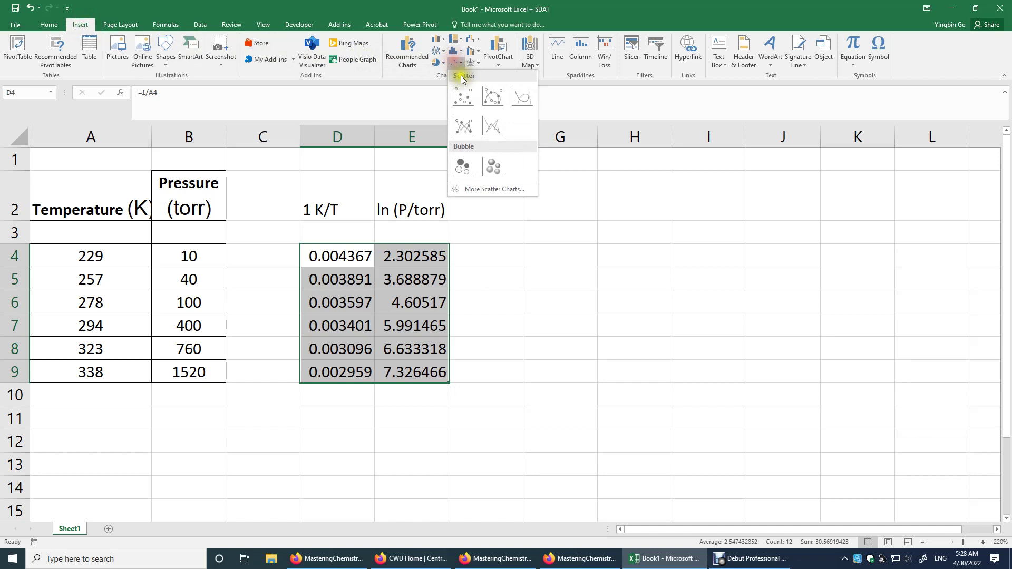
left_click(466, 101)
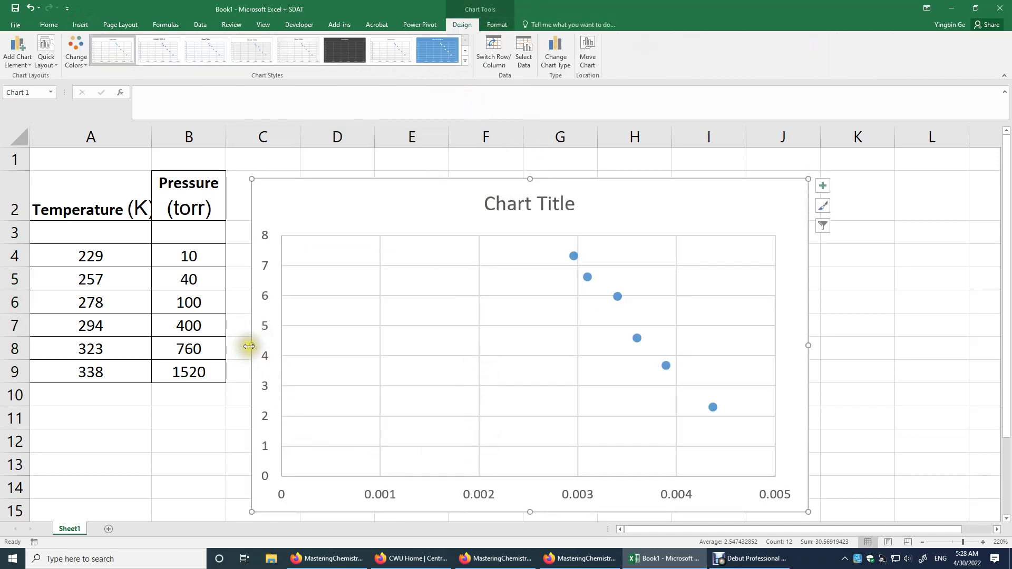
left_click_drag(249, 346, 429, 332)
left_click_drag(549, 204, 591, 191)
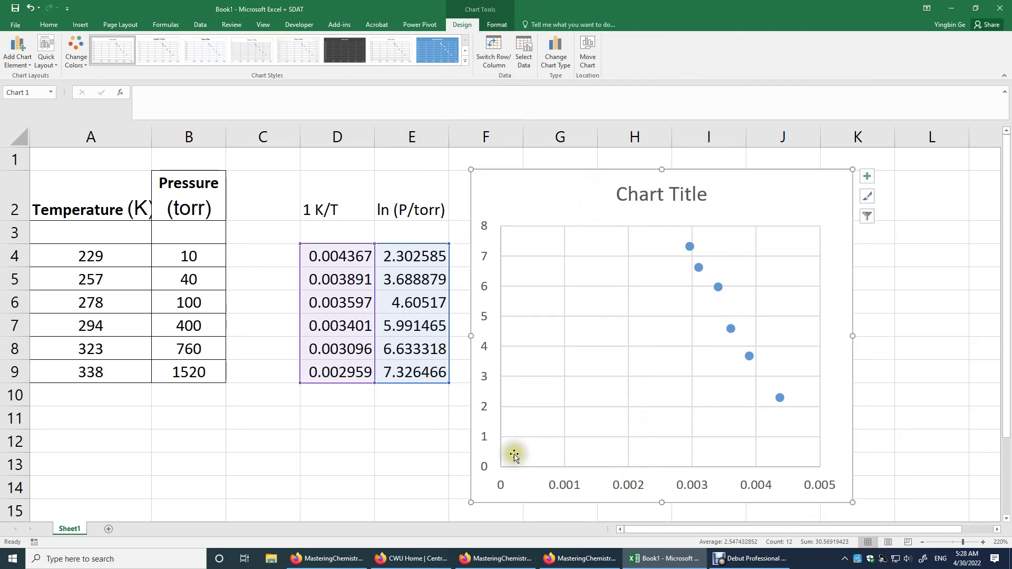
Open Format Axis for the horizontal axis and edit its minimum bound and major unit
right_click(638, 479)
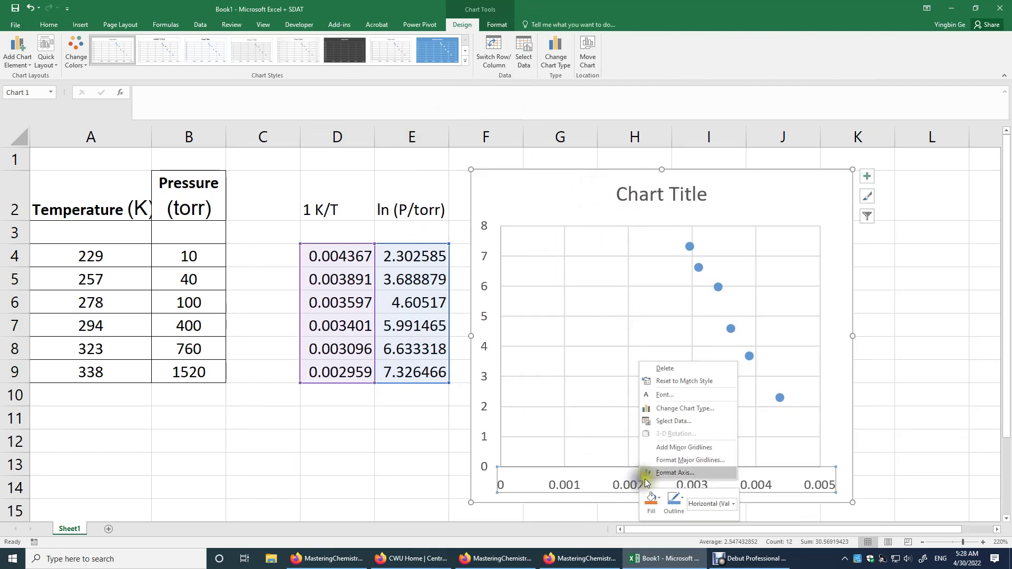
left_click(678, 473)
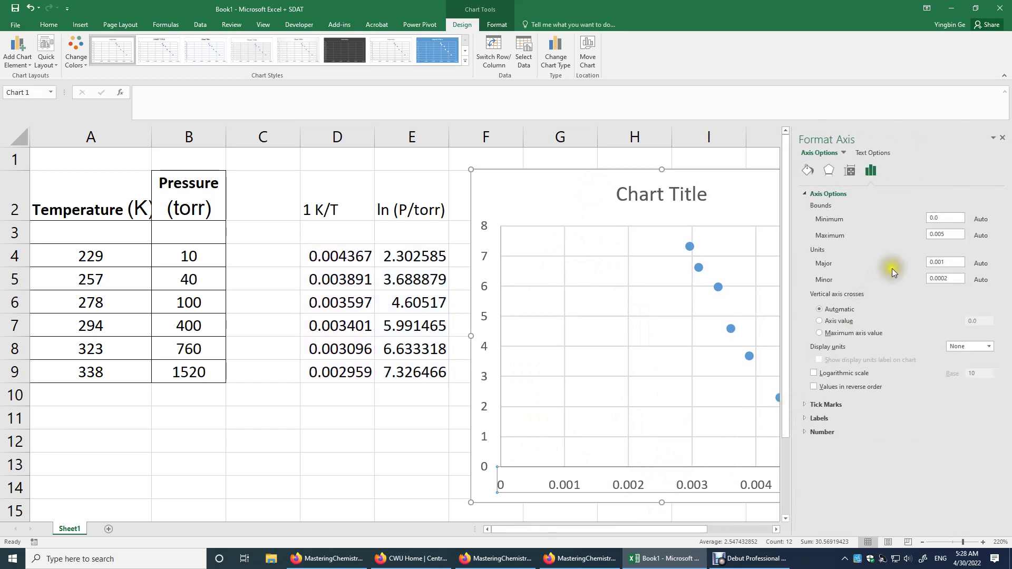
double_click(945, 217)
left_click(955, 262)
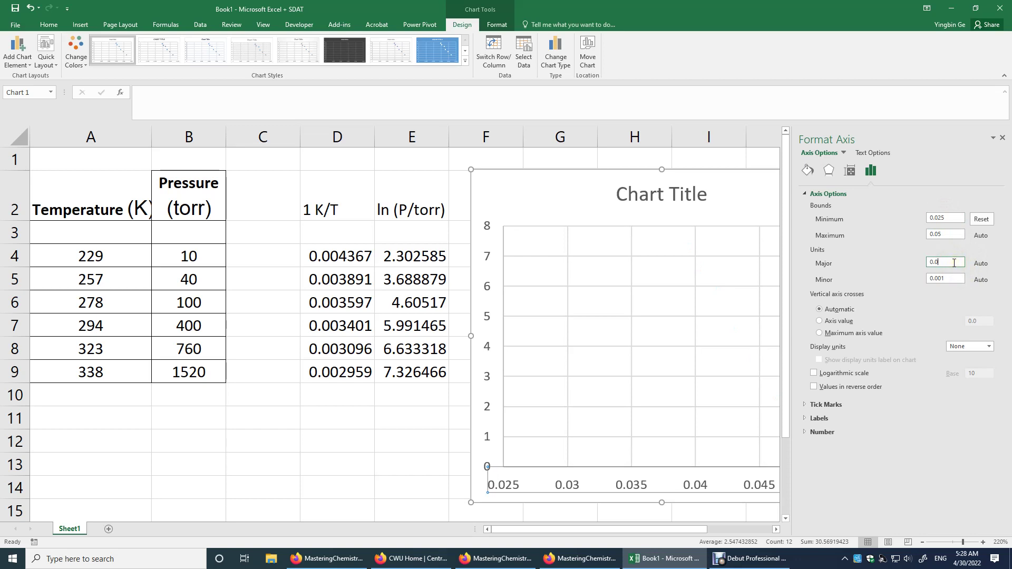
key("Return")
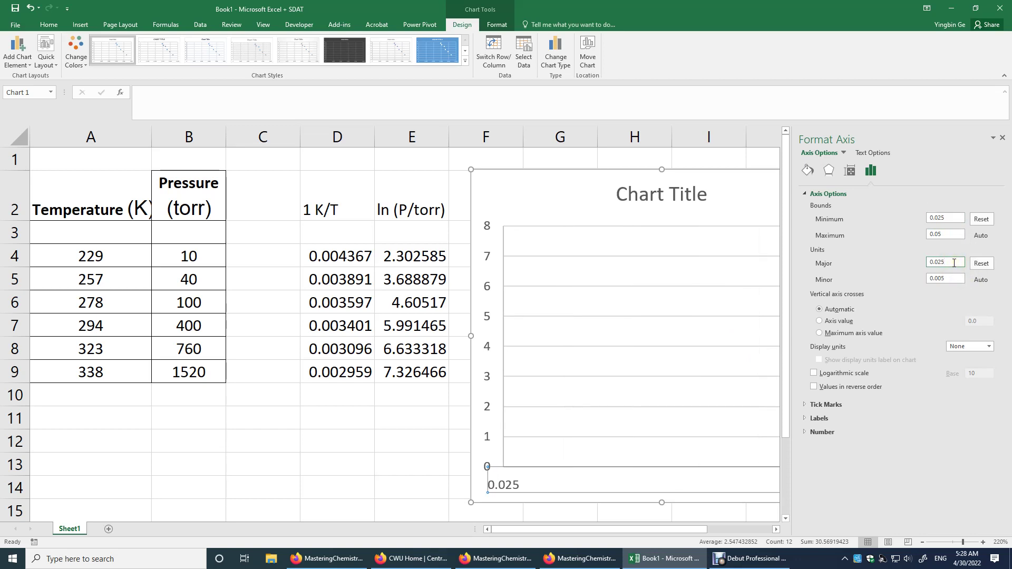
left_click_drag(791, 293, 865, 318)
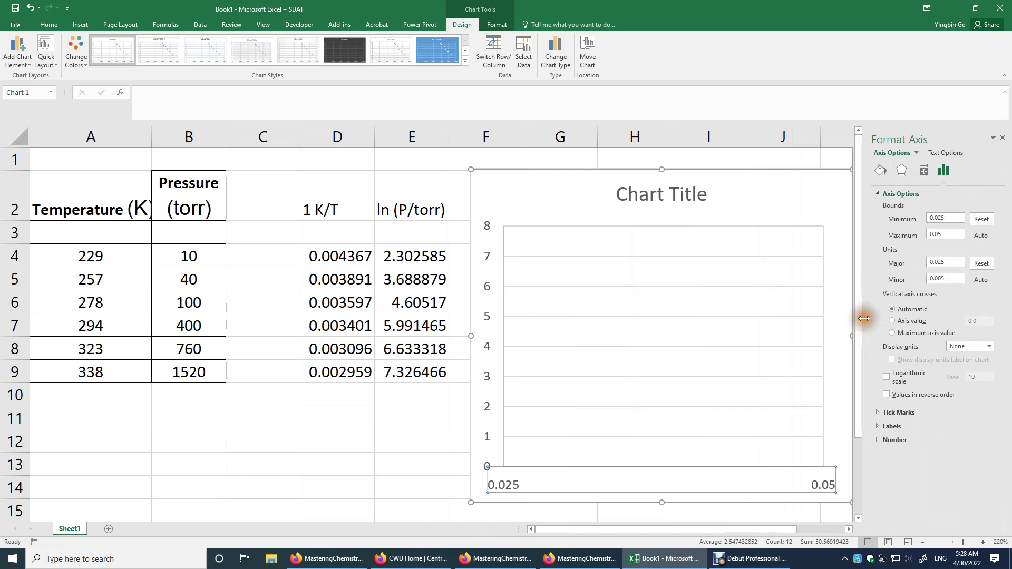
left_click(862, 321)
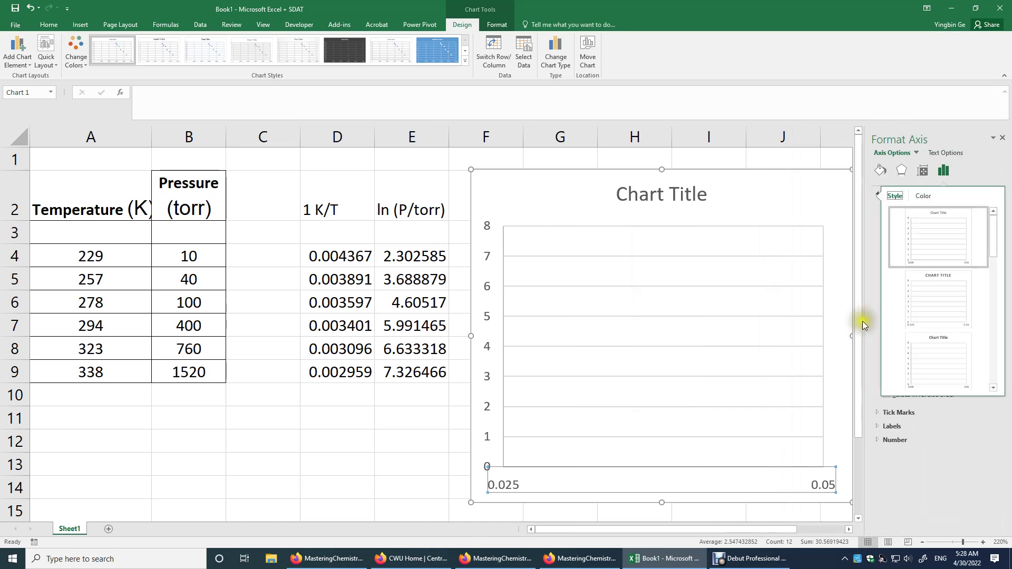
left_click(863, 215)
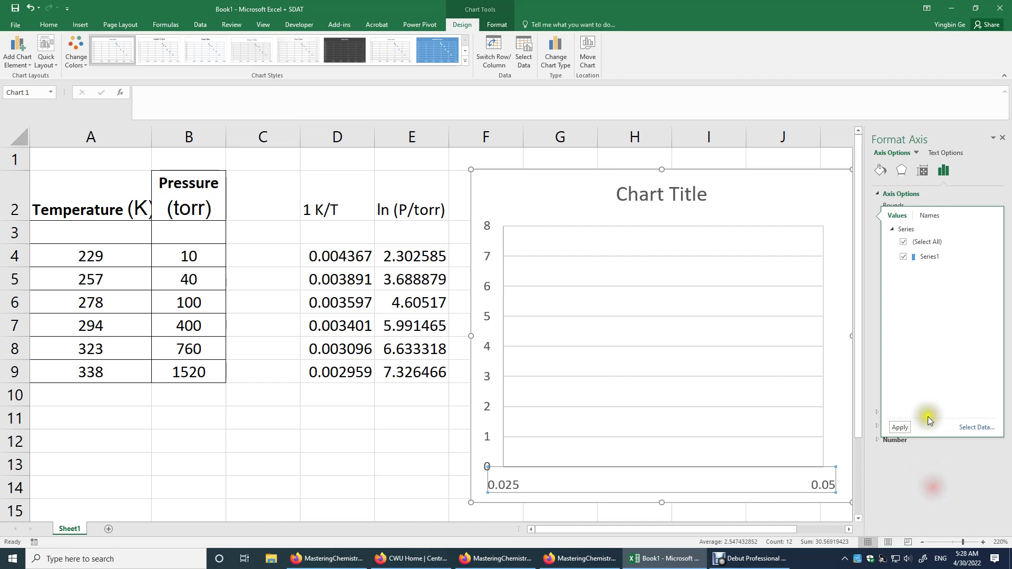
Undo the mistaken 0.025 entries and set the axis minimum to 0.0025
left_click(30, 9)
left_click(30, 9)
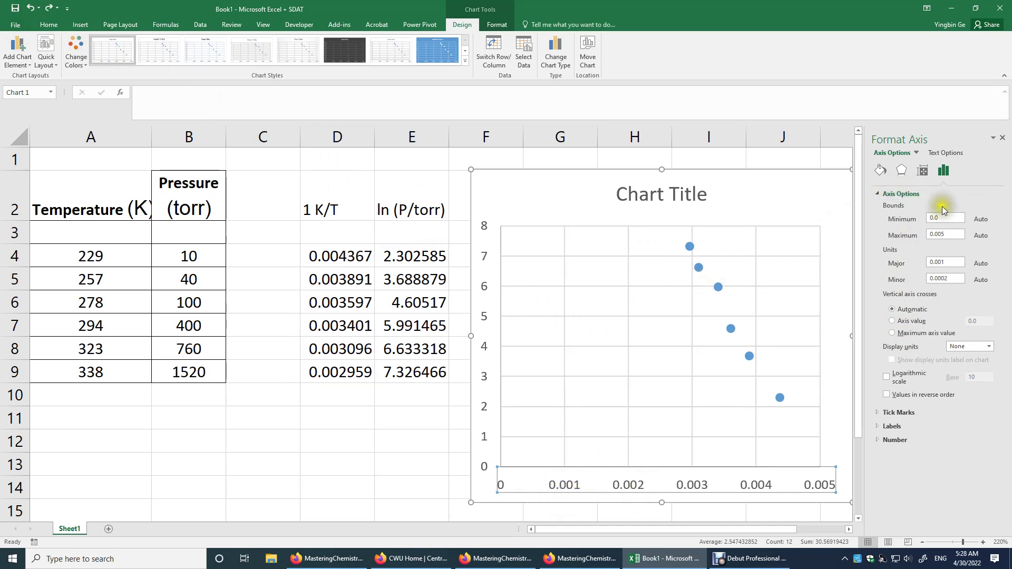
left_click(946, 222)
type("0.0025")
double_click(944, 263)
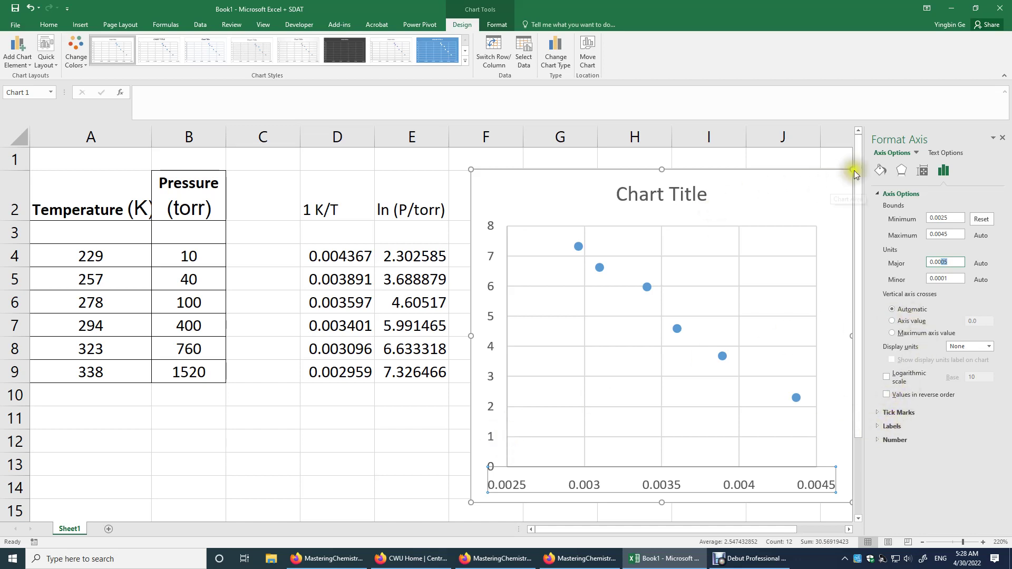
Add a linear trendline showing y = -3618.7x + 17.944 and R² = 0.9832, moving the label lower left
left_click(1003, 138)
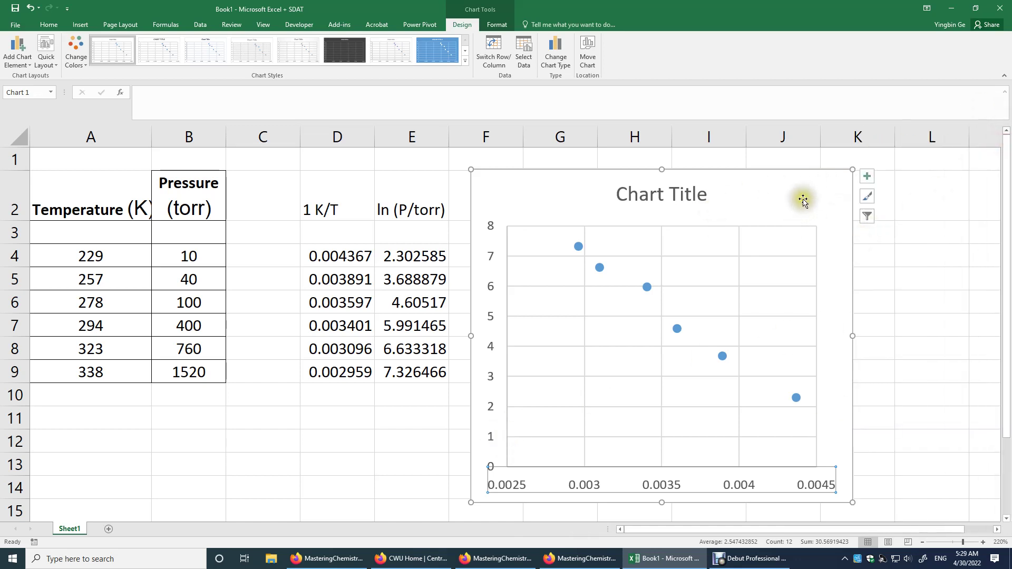
left_click(868, 176)
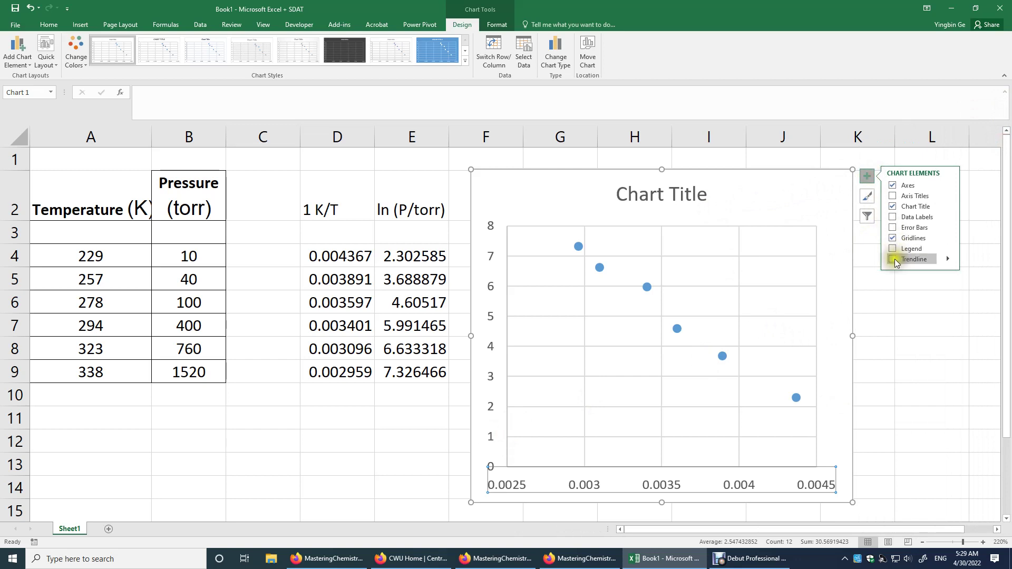
left_click(947, 258)
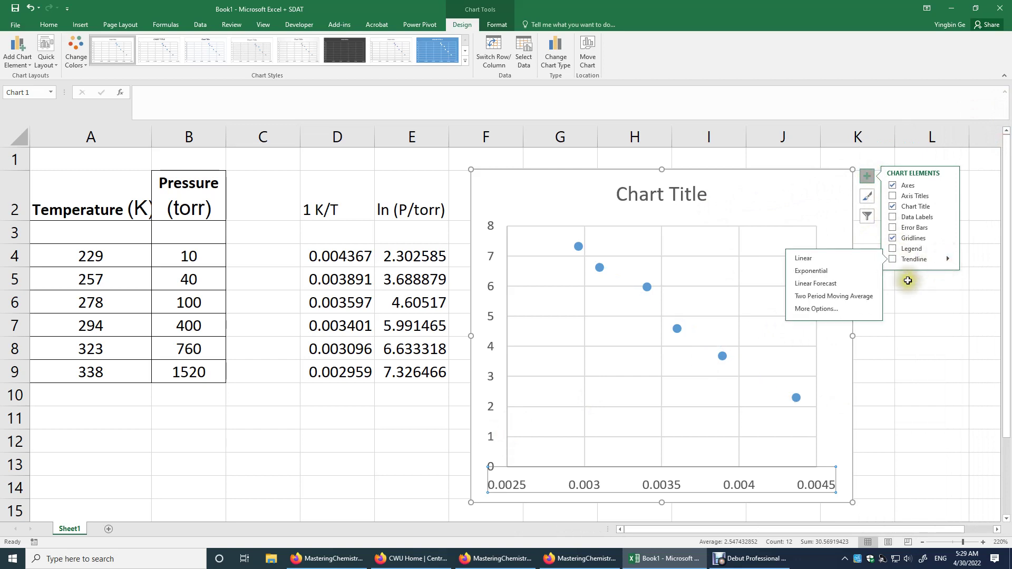
left_click(822, 311)
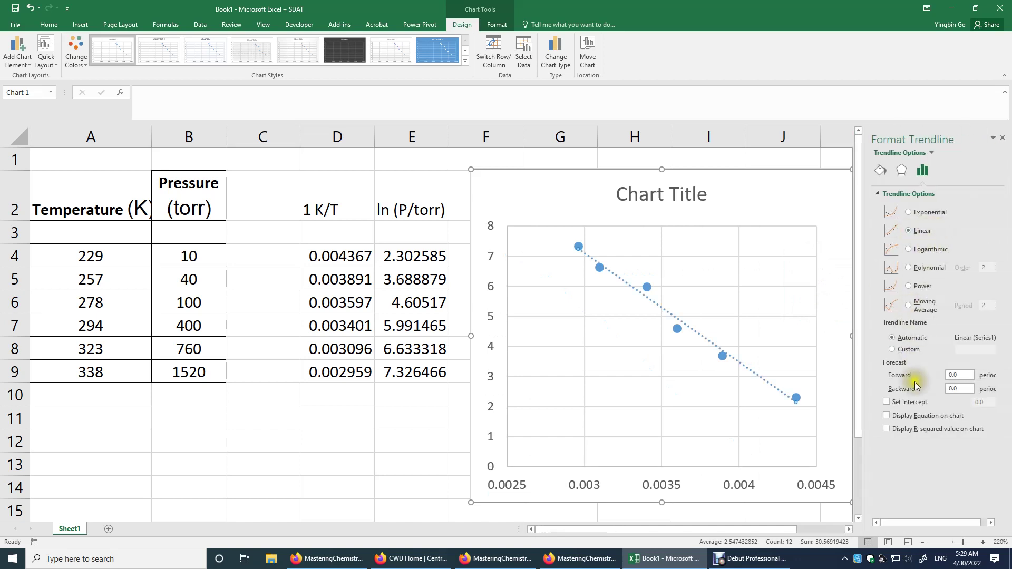
left_click(912, 416)
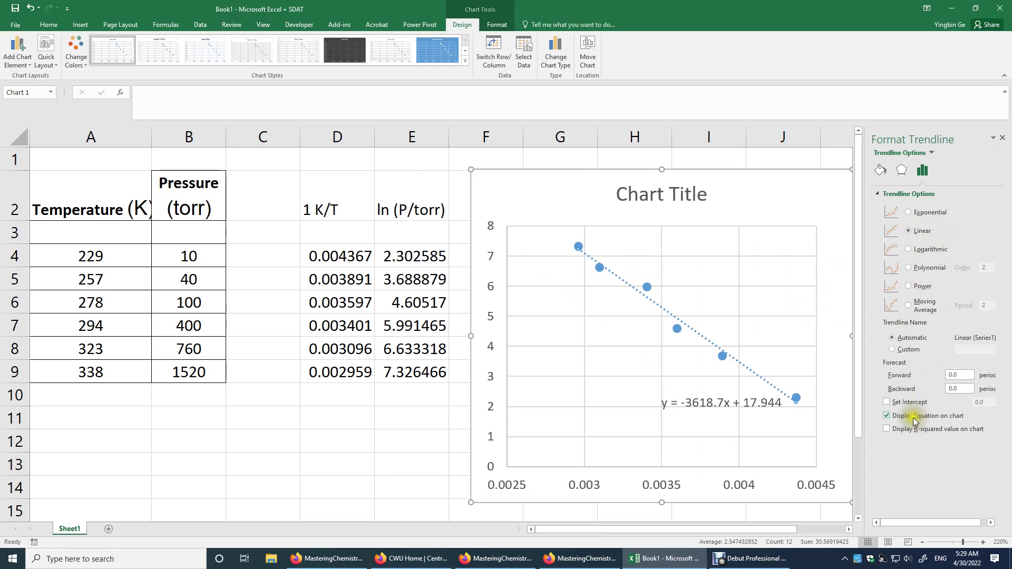
left_click(916, 431)
left_click(659, 420)
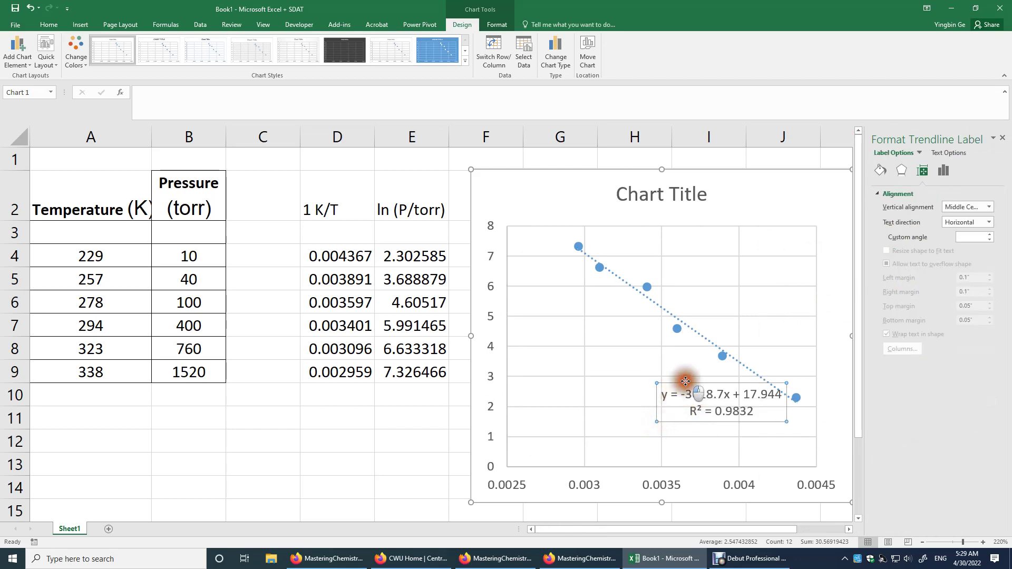
left_click_drag(686, 383, 599, 403)
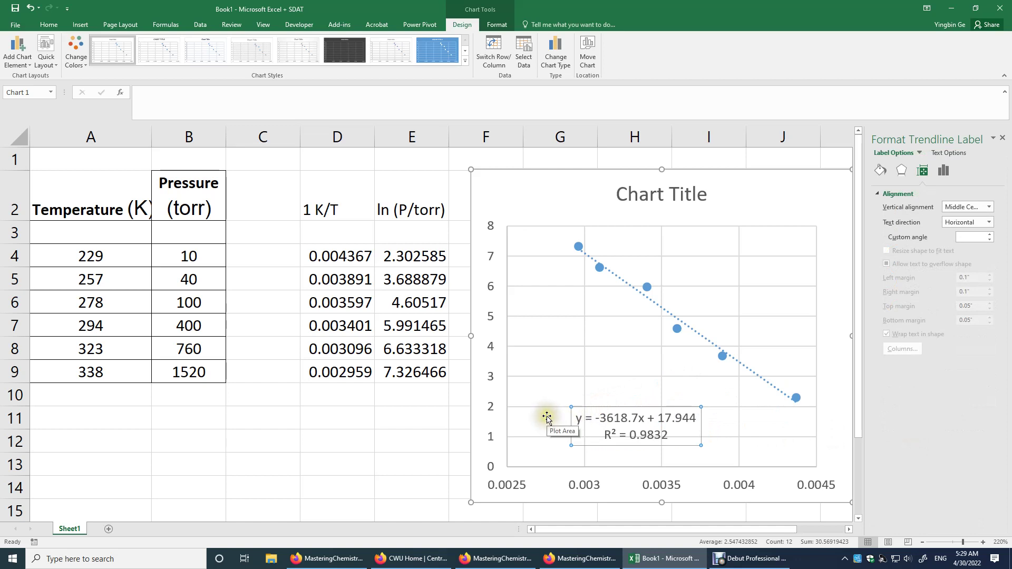
Set the chart's text to 14 pt font size
left_click(543, 188)
left_click(527, 172)
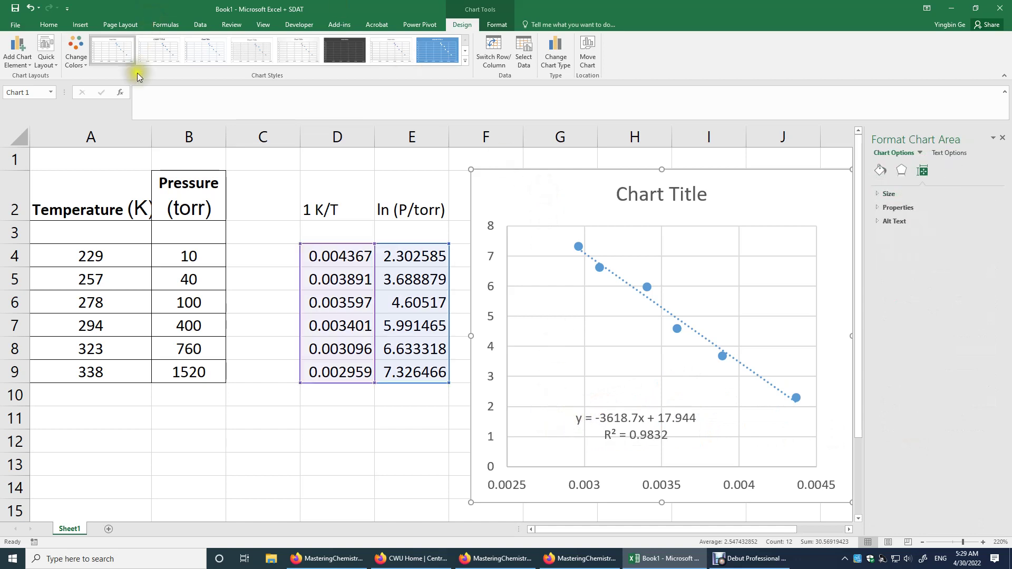
left_click(506, 191)
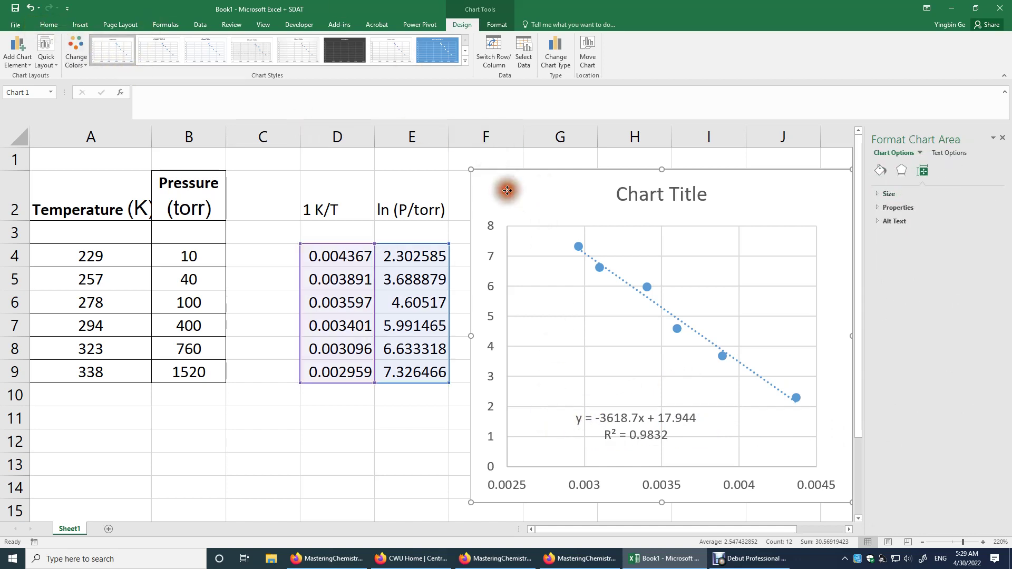
left_click(49, 24)
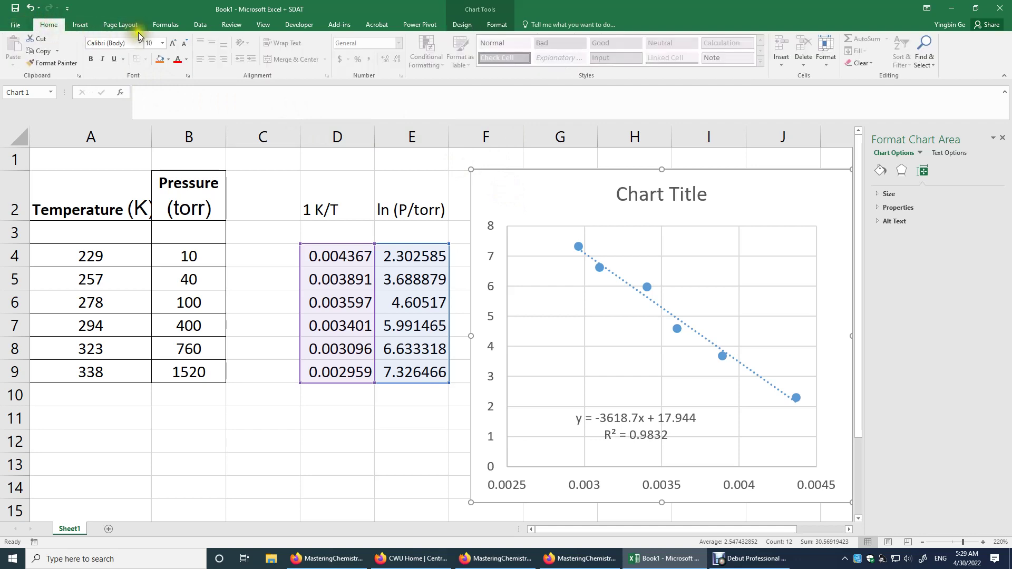
left_click(164, 47)
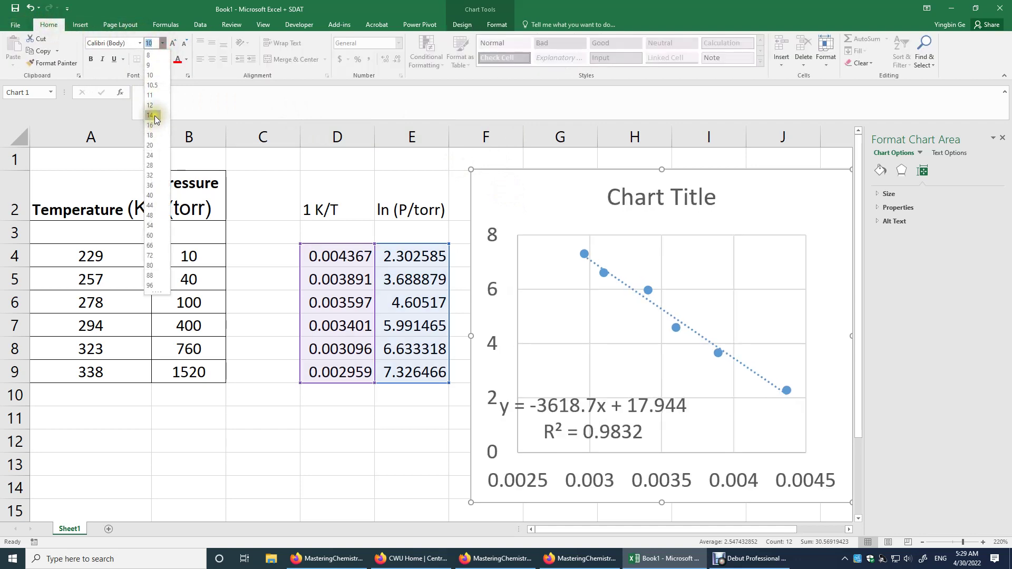
left_click(155, 119)
Move the trendline equation label up inside the plot and highlight the slope -3618.7
left_click(576, 391)
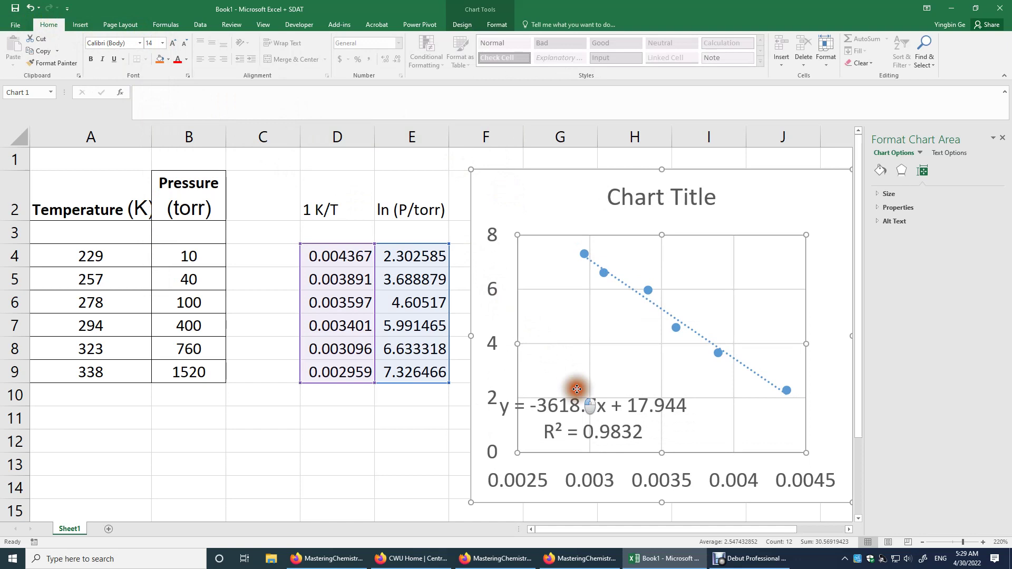
left_click(605, 403)
left_click_drag(615, 395, 648, 375)
left_click_drag(561, 388, 628, 387)
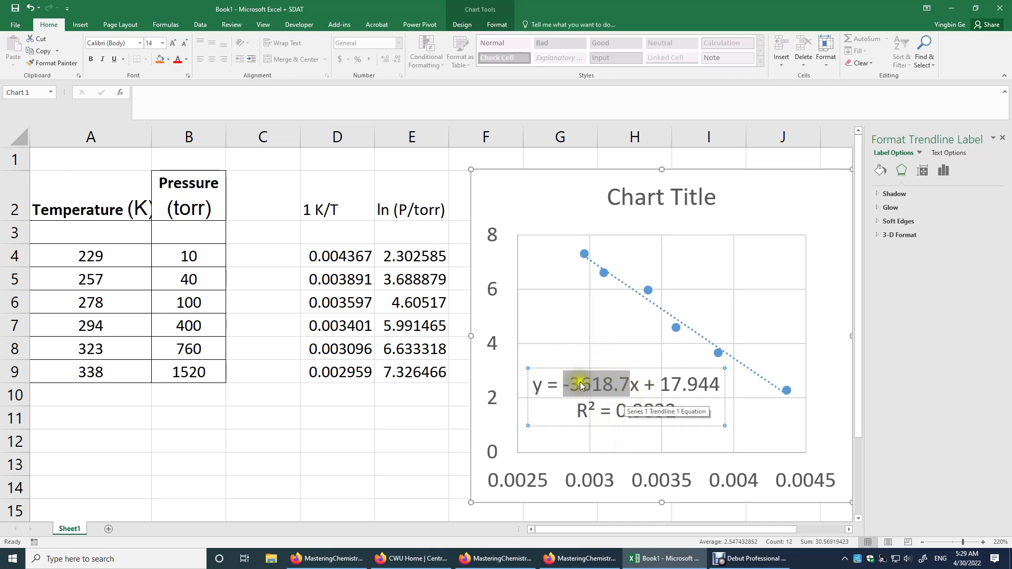
Label cell B11 'delta H_vap', fixing the typo, and widen column B to fit it
left_click(186, 422)
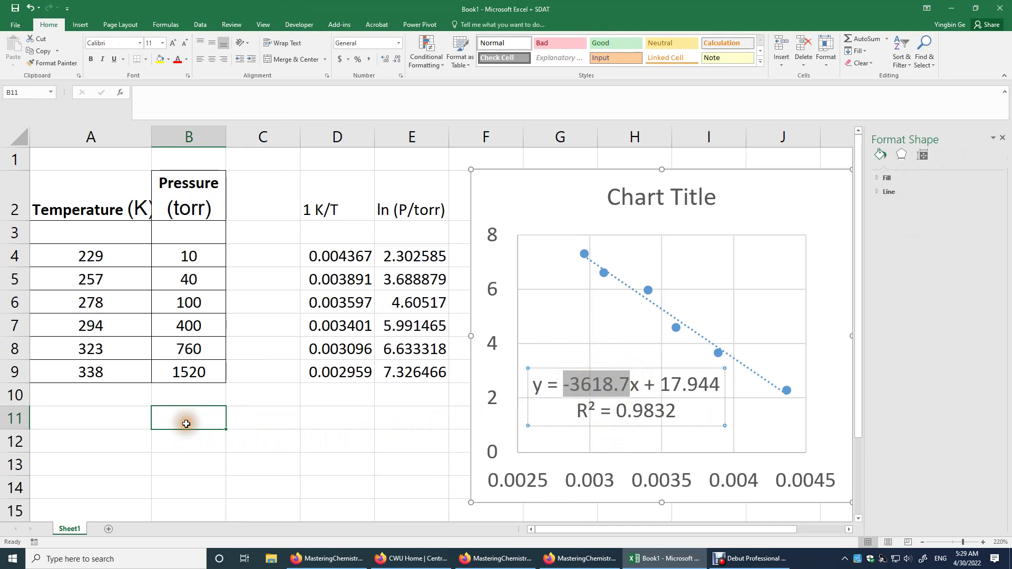
type("H")
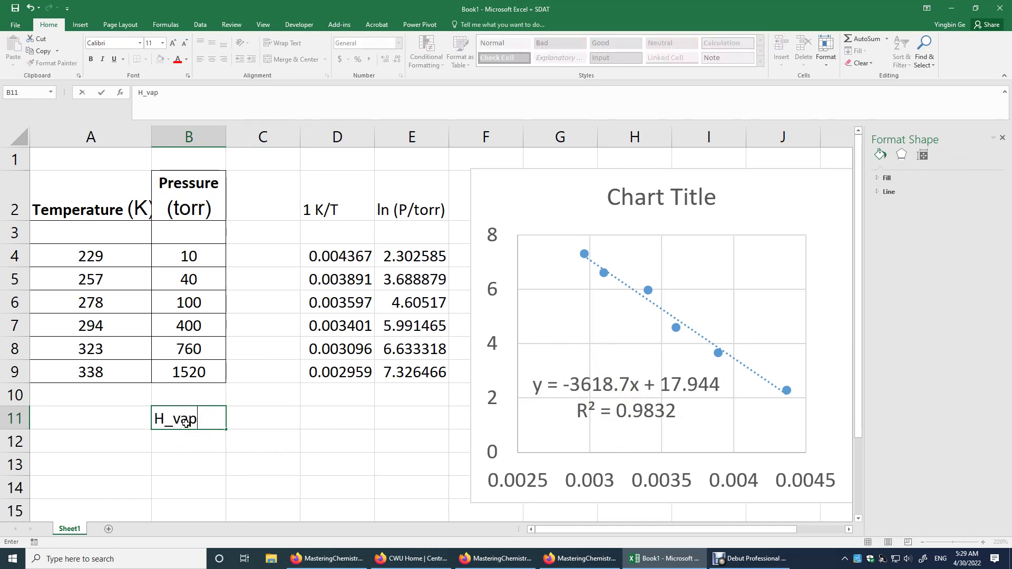
type("_vap")
left_click(154, 419)
type("det")
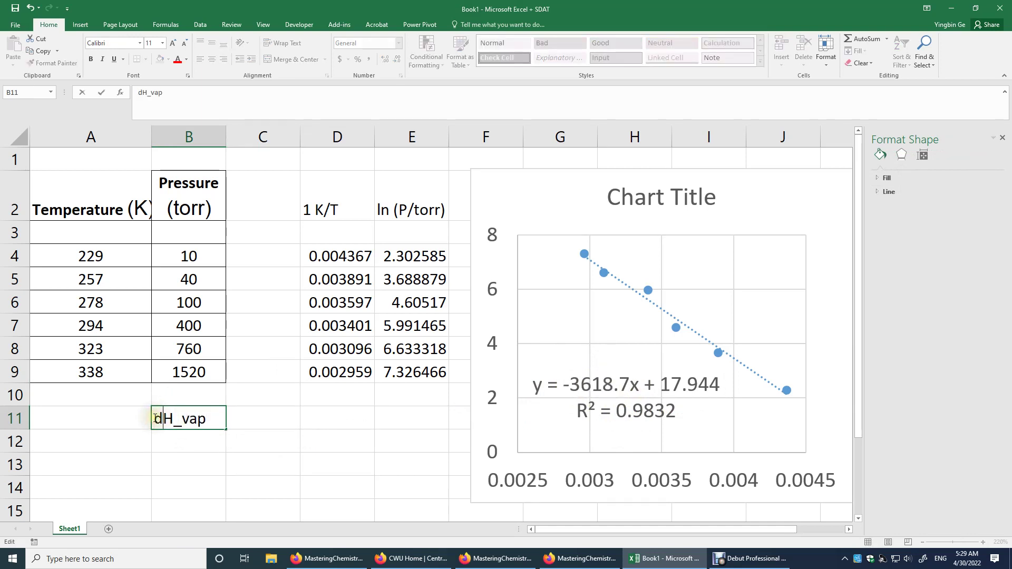
type("al")
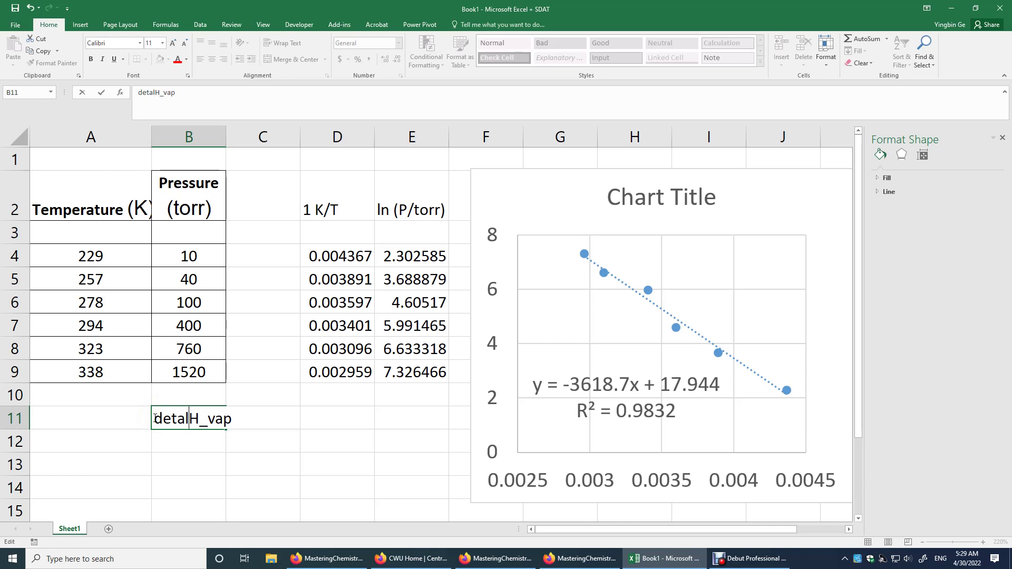
key("BackSpace")
key("BackSpace")
key("BackSpace")
type("l")
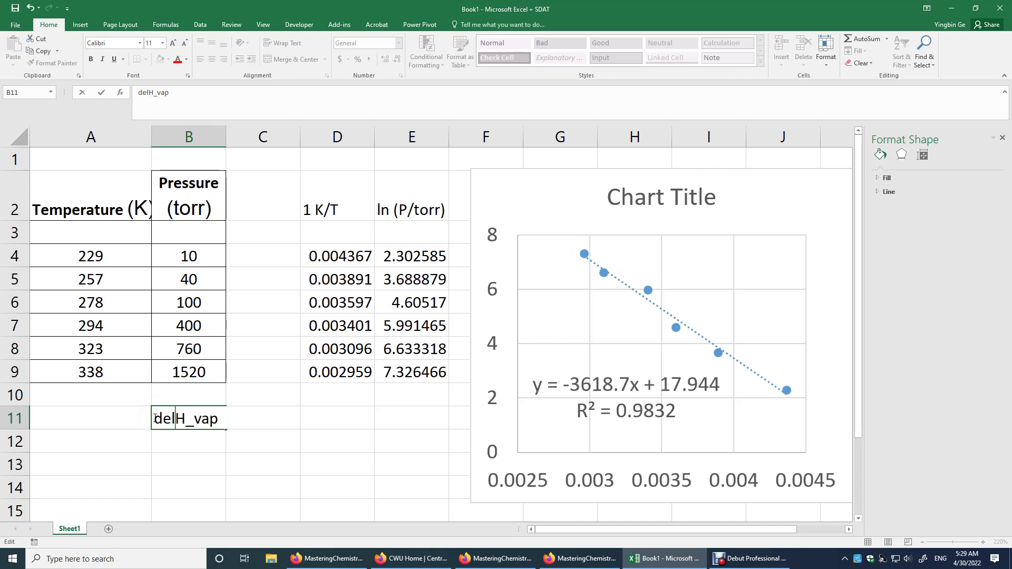
type("ta")
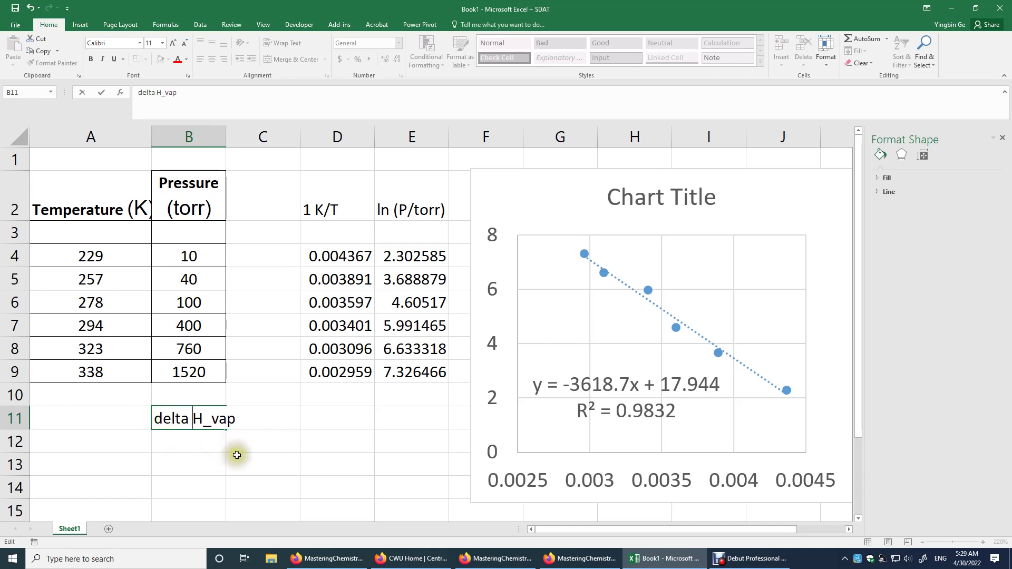
left_click(237, 457)
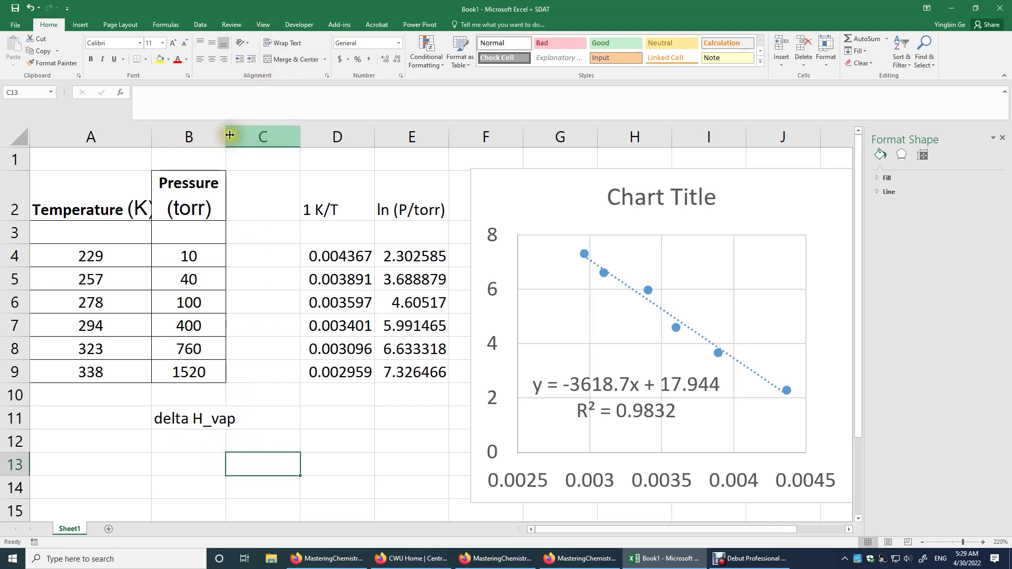
left_click_drag(225, 136, 240, 137)
Enter =-3618.7*(-8.31446) in C11 for 30087.54 and begin the J/mol unit in D11
left_click(288, 413)
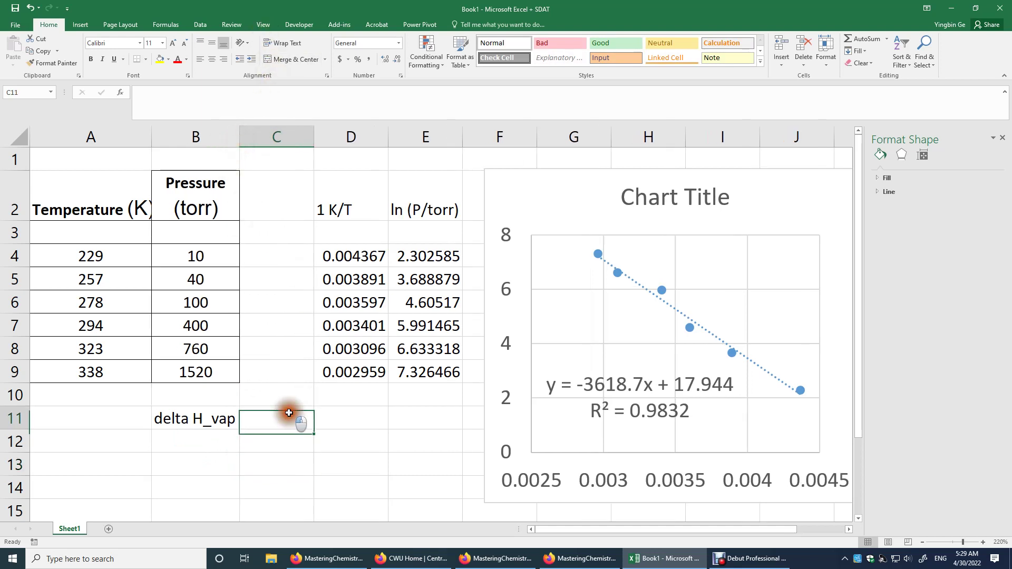
type("=")
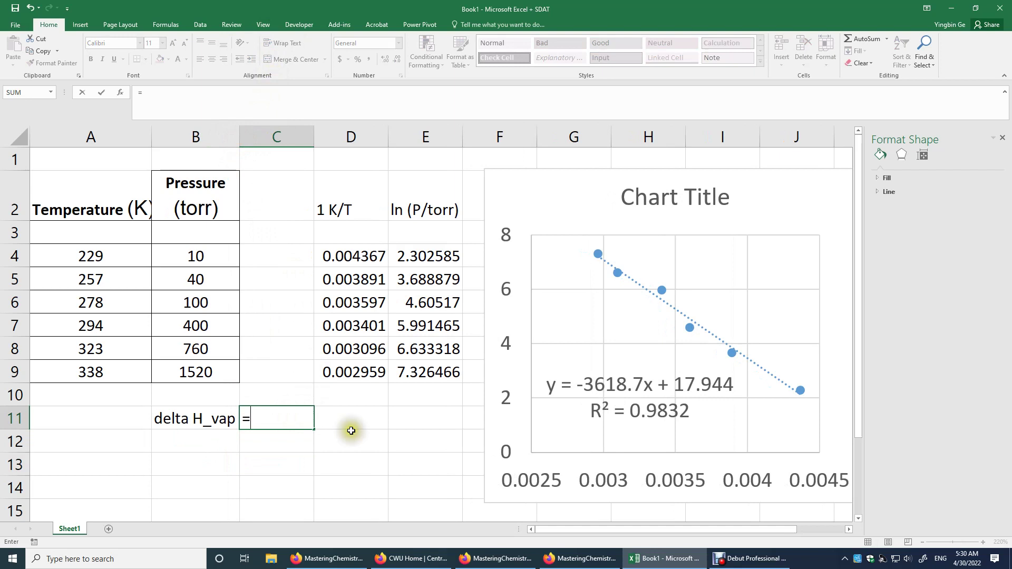
type("-3618.7*(-8.31446")
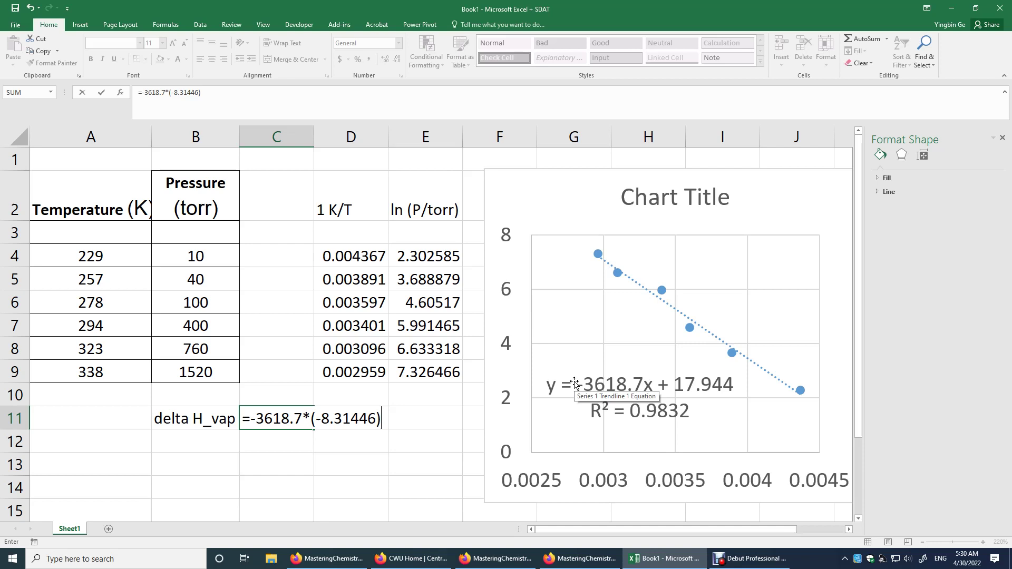
key("Return")
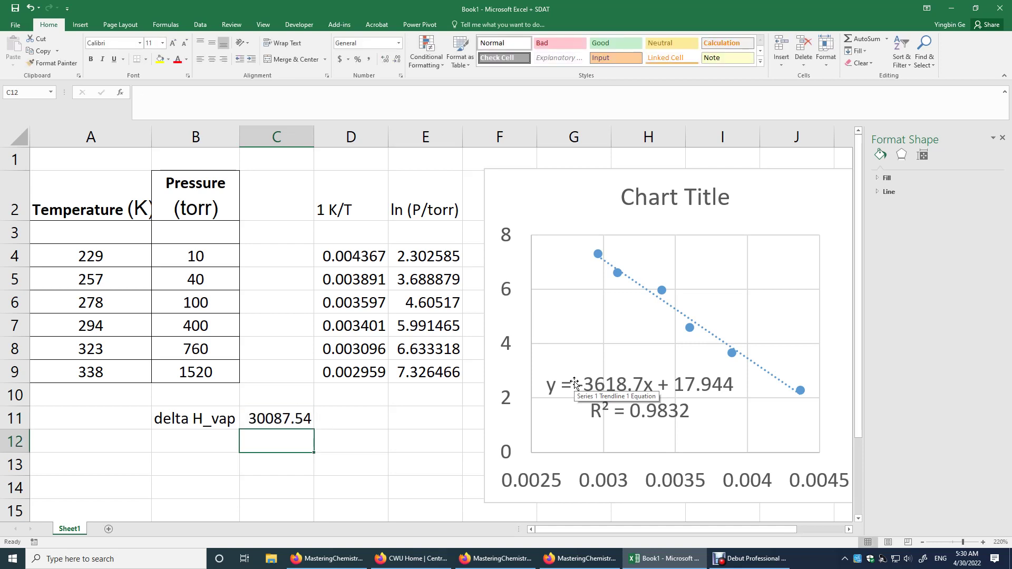
left_click(348, 421)
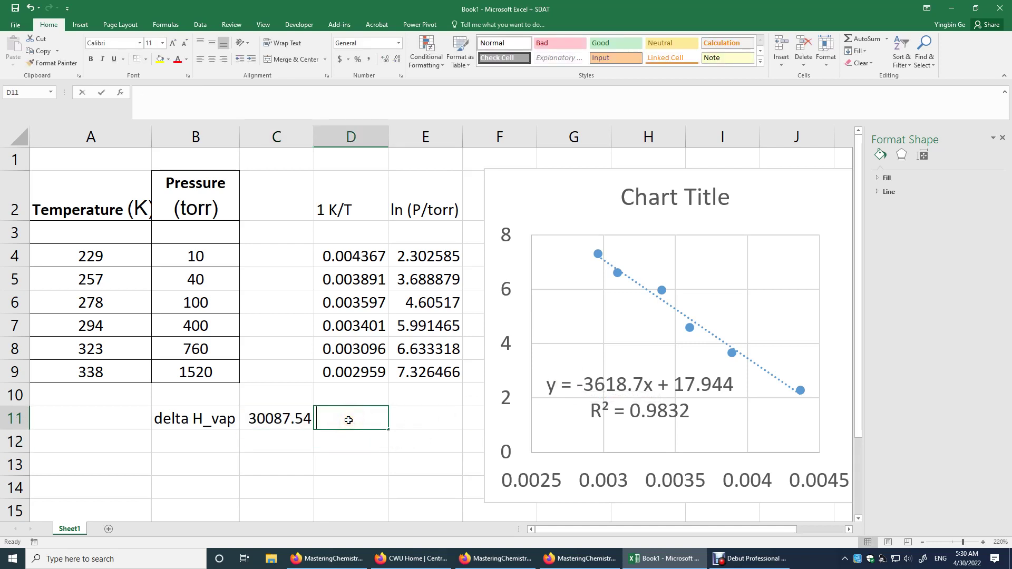
type("J/mol")
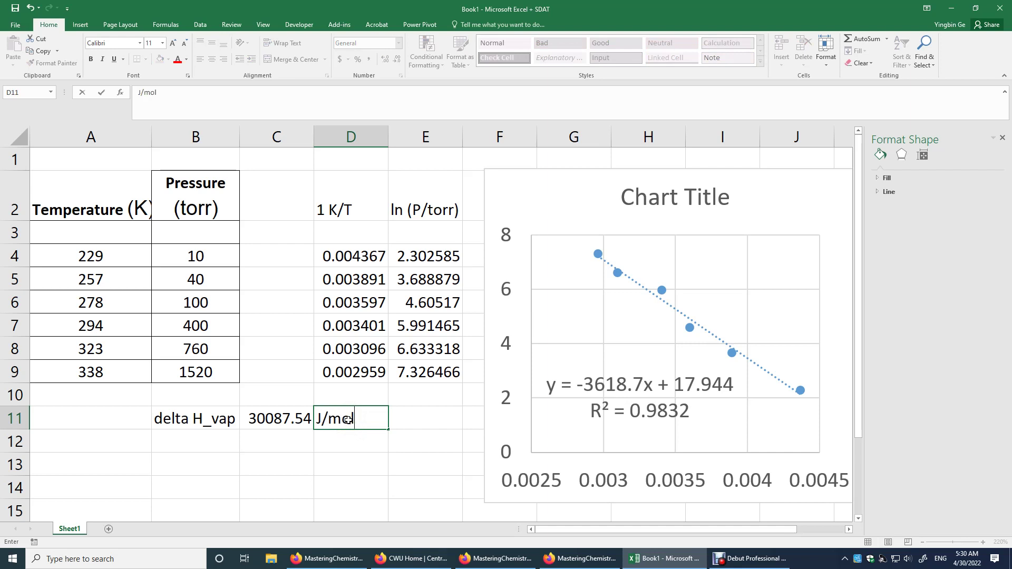
Enter =C11/1000 in C12 for 30.08754 and label D12 kJ/mol
left_click(297, 443)
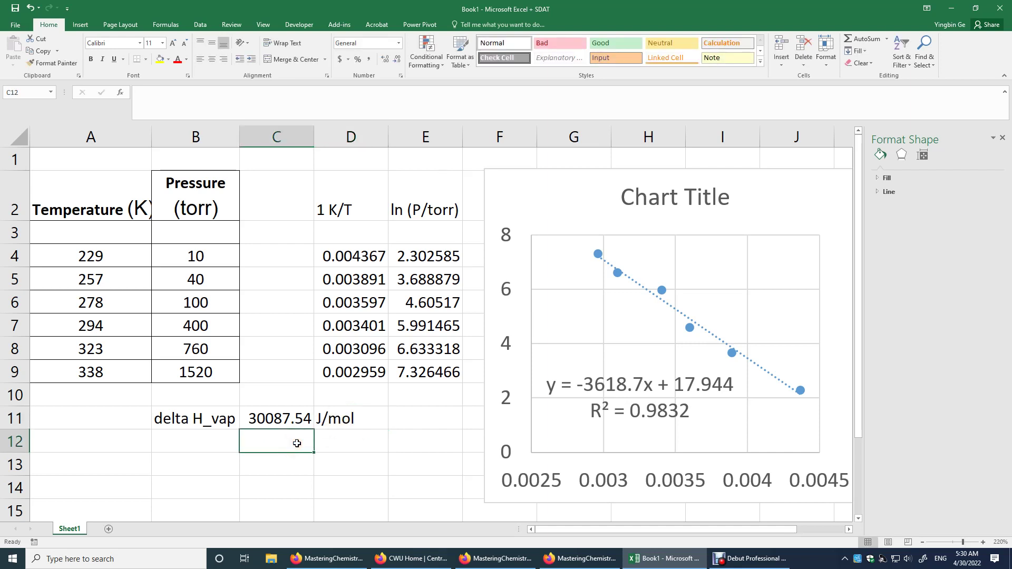
type("=")
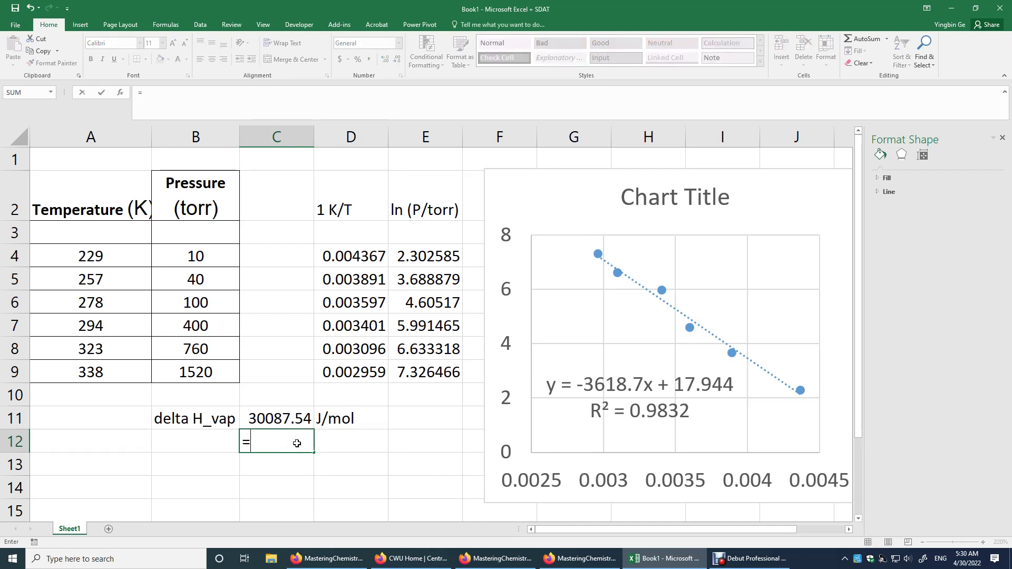
left_click(289, 416)
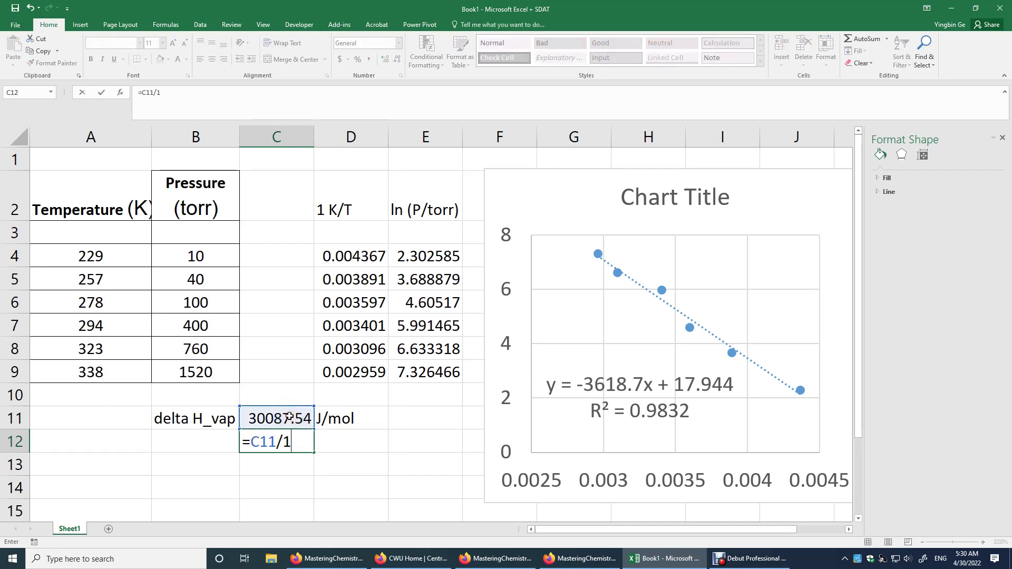
type("/1000")
key("Return")
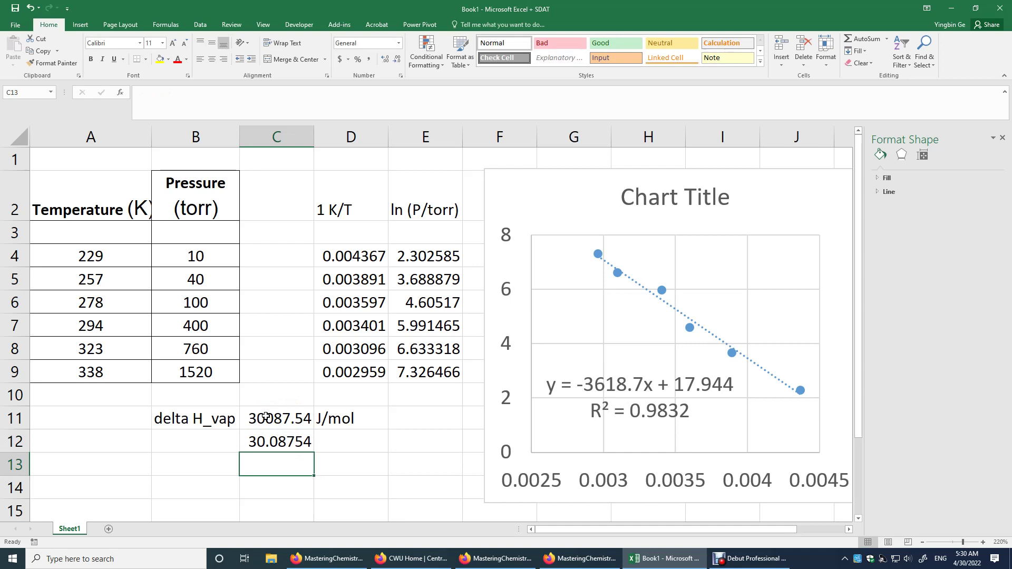
left_click(326, 443)
type("kJ")
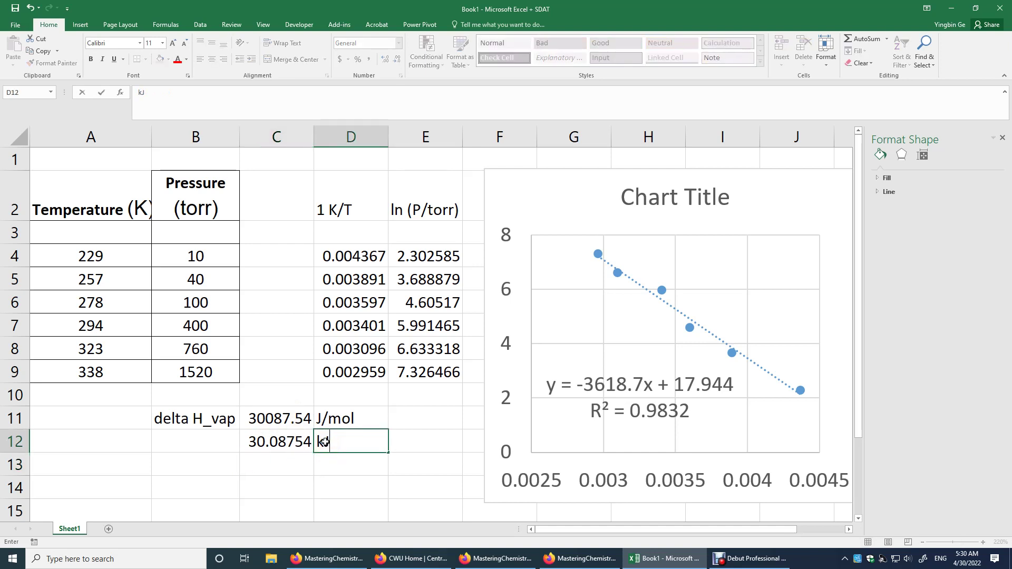
type("/mol")
key("Return")
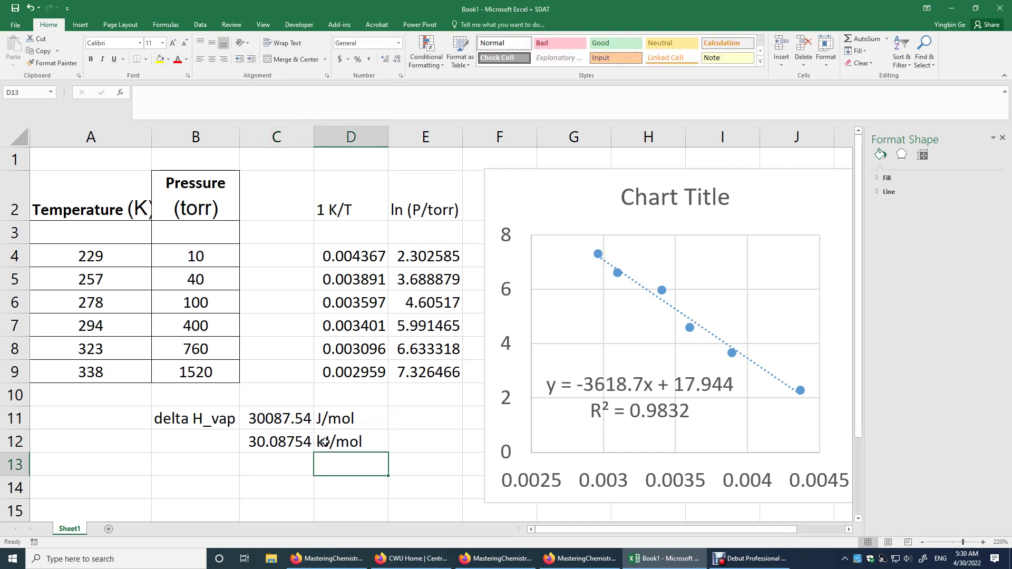
Review the C11 formula =-3618.7*(-8.31446) twice, leaving it unchanged
left_click(299, 420)
double_click(299, 420)
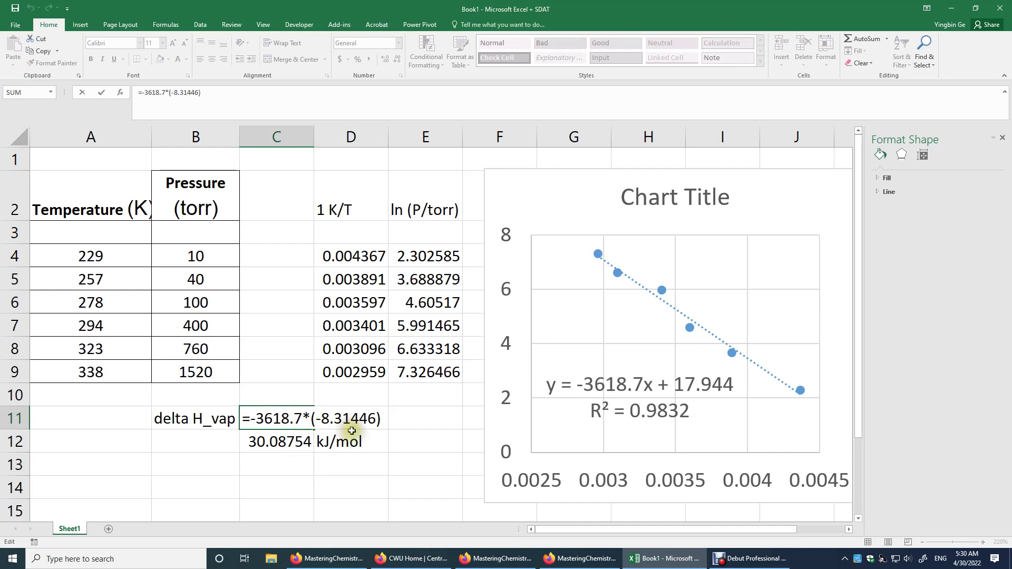
left_click(334, 421)
left_click(334, 418)
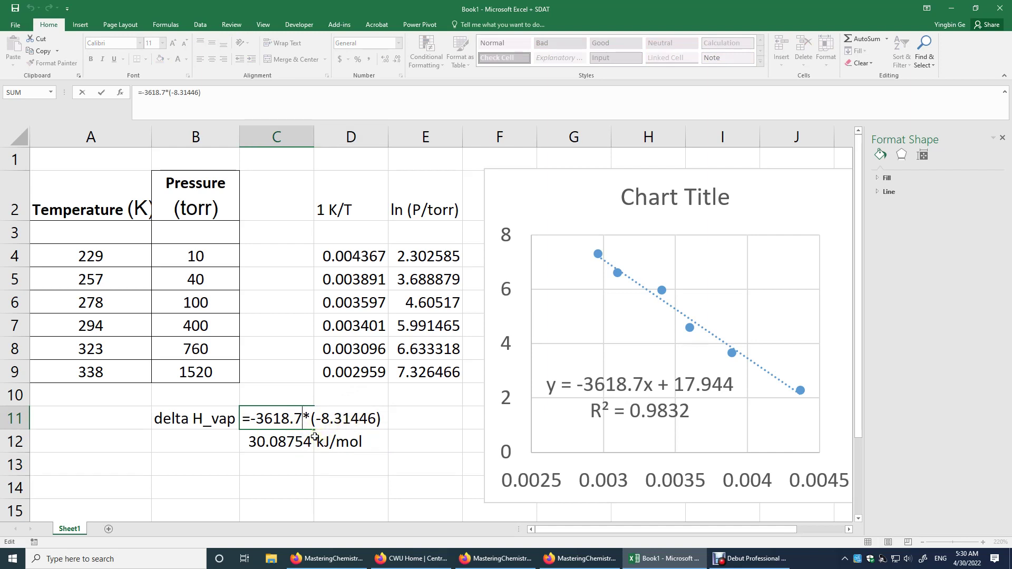
key("Return")
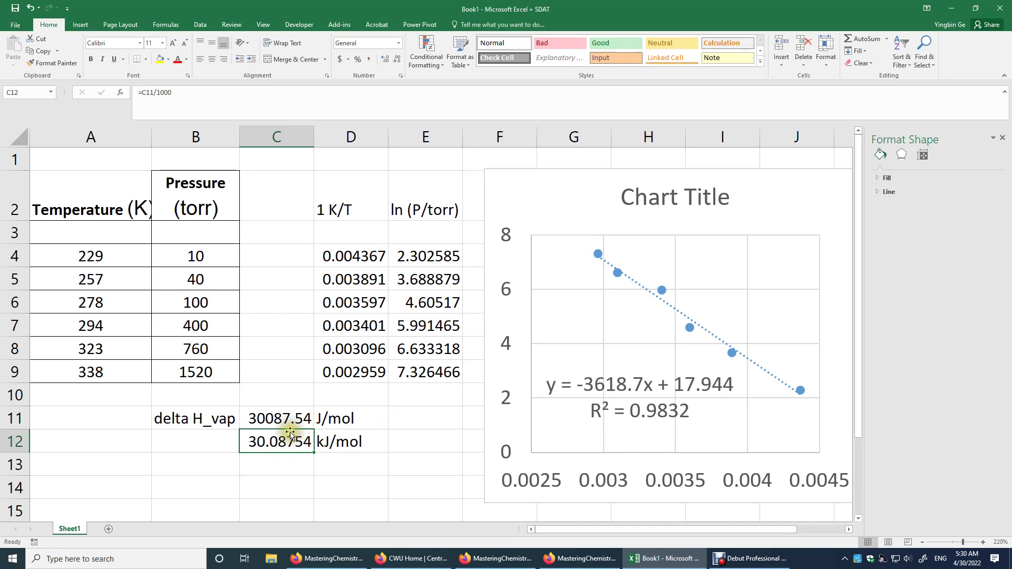
double_click(305, 418)
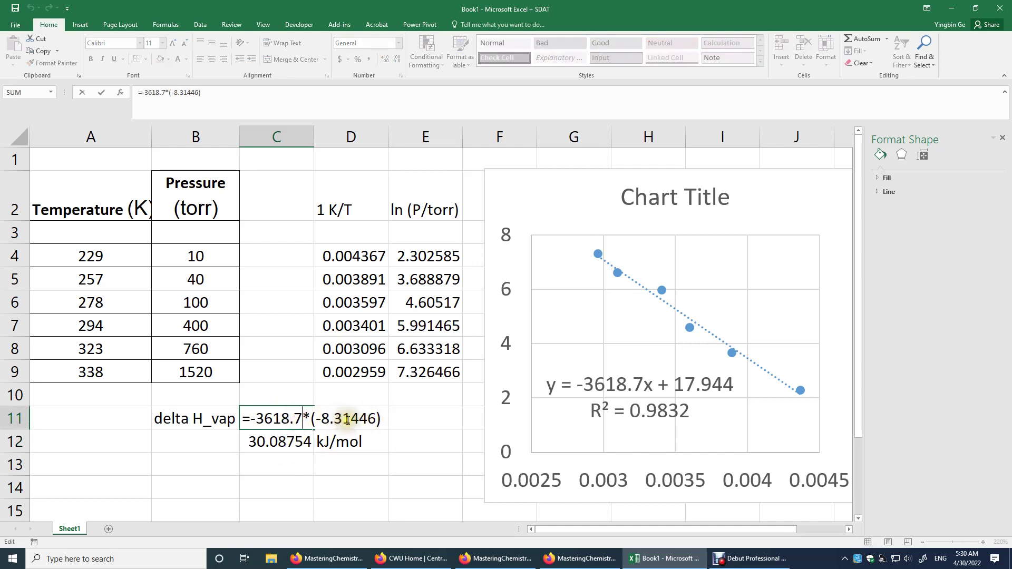
key("Return")
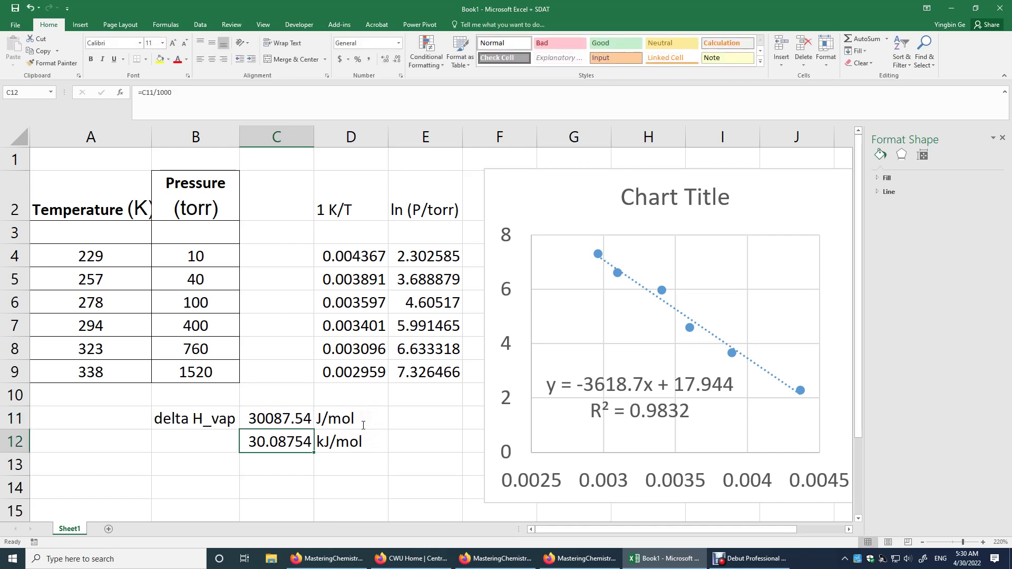
left_click(292, 476)
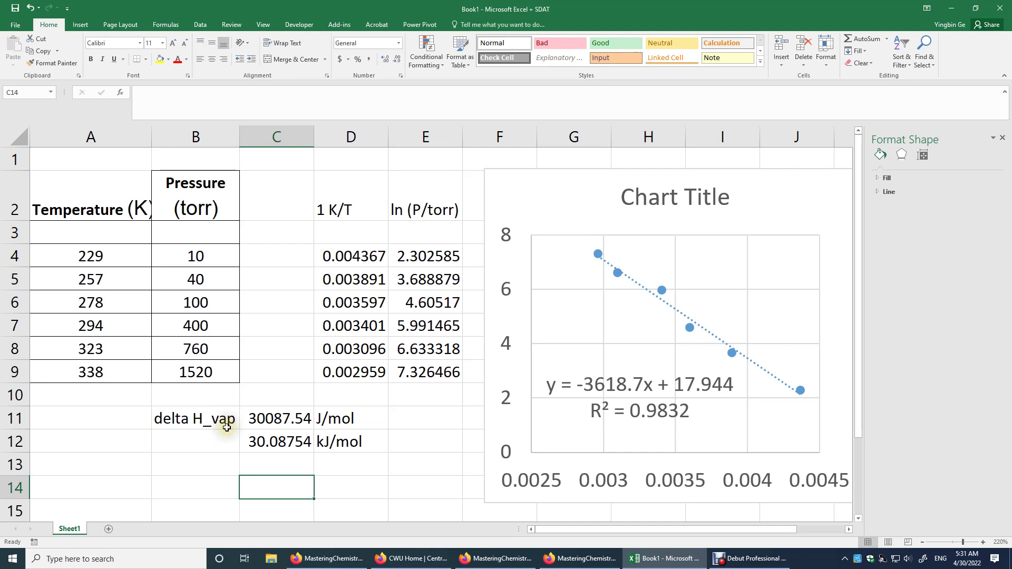
Label B12 'Enthalpy of Vap' and widen column B so the label fits
left_click(174, 437)
type("Enthalpy o")
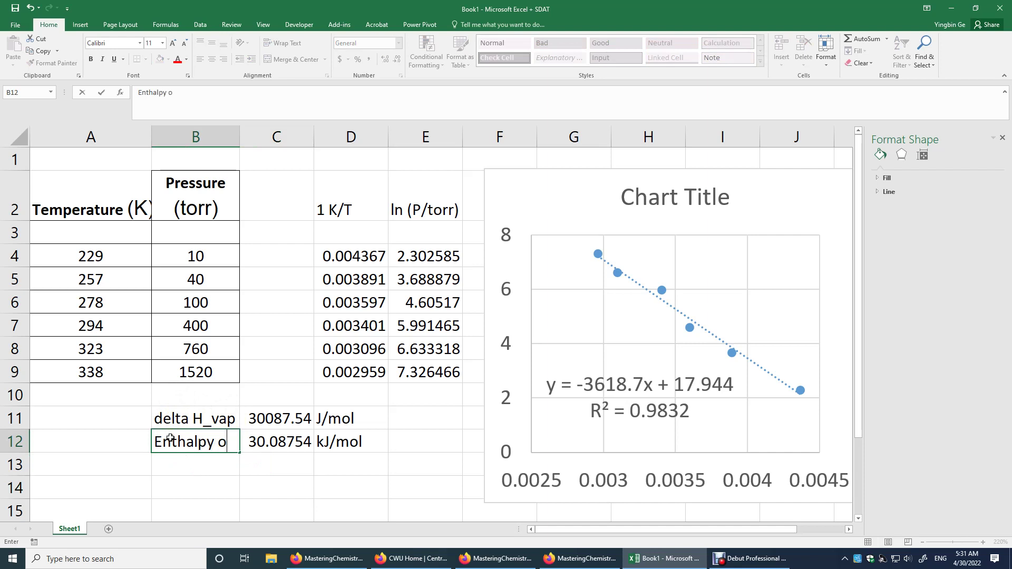
type("f Vap")
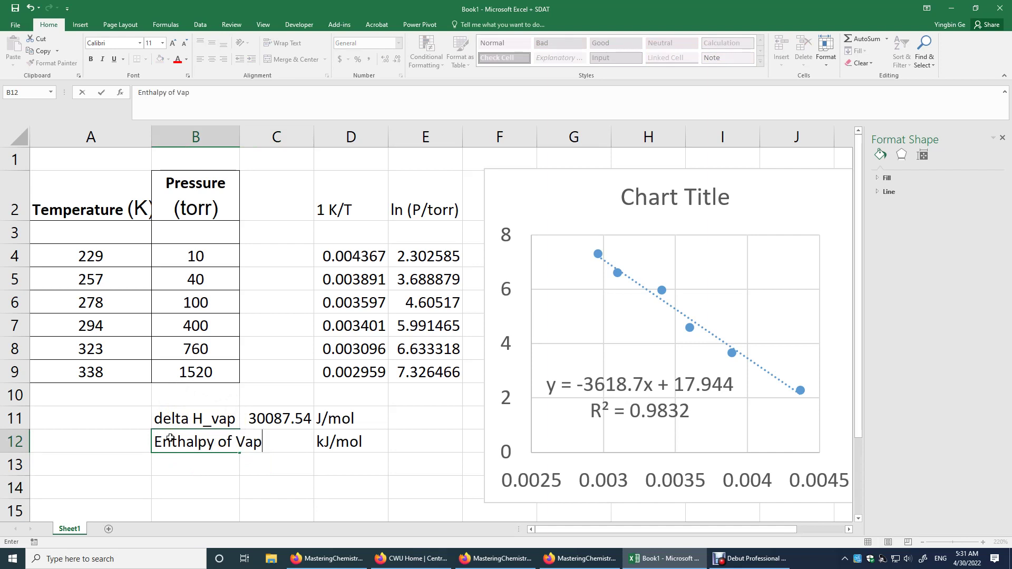
left_click(345, 446)
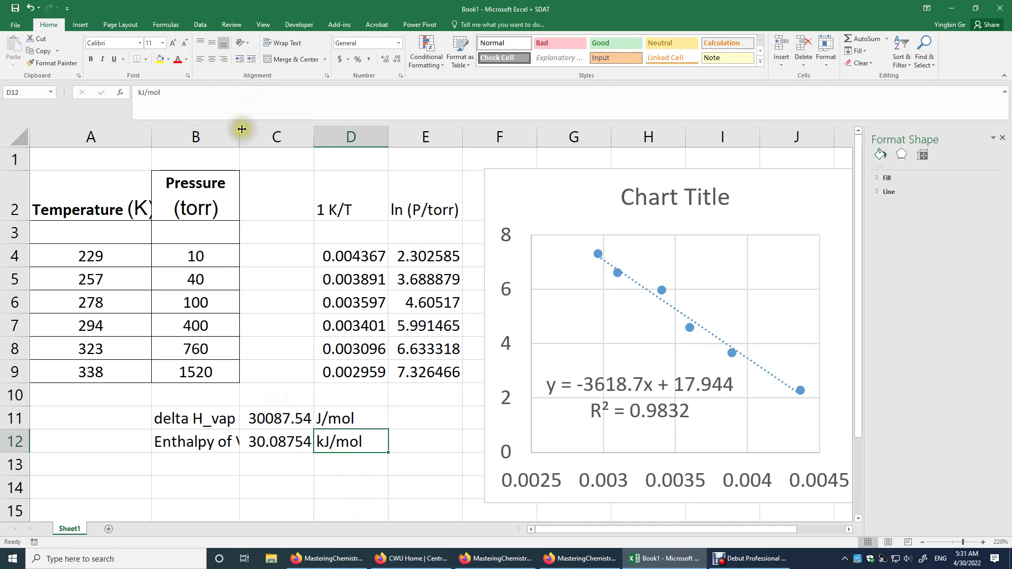
left_click_drag(242, 129, 272, 132)
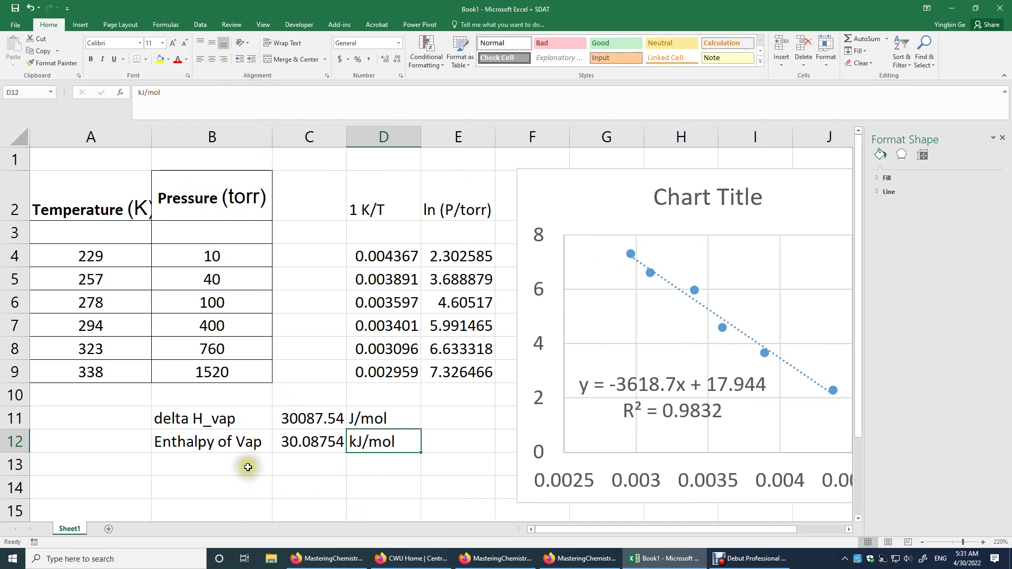
left_click(248, 467)
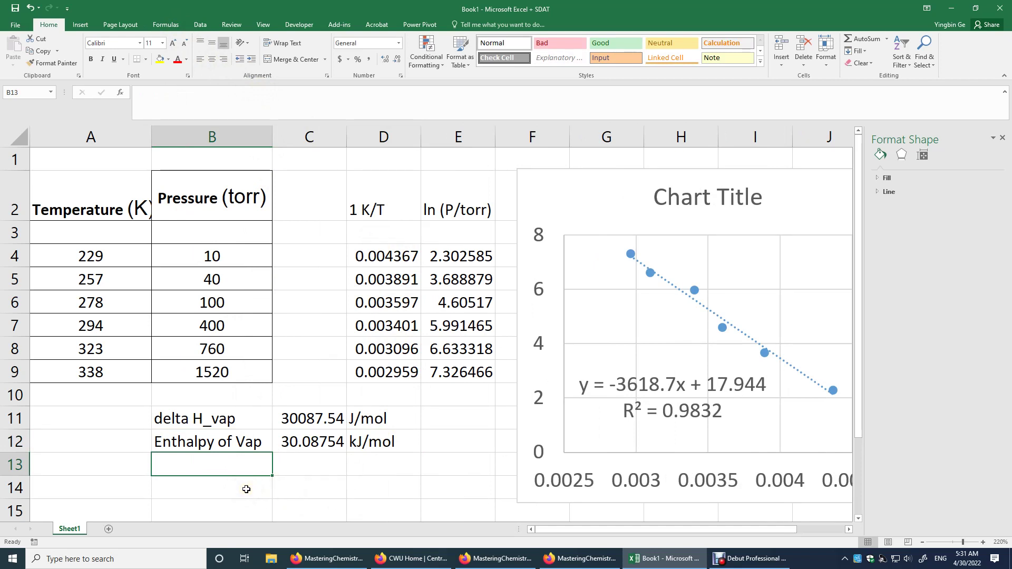
Label B13 'slope' and enter =SLOPE(E4:E9,D4:D9) in C13, returning -3618.73
type("slope")
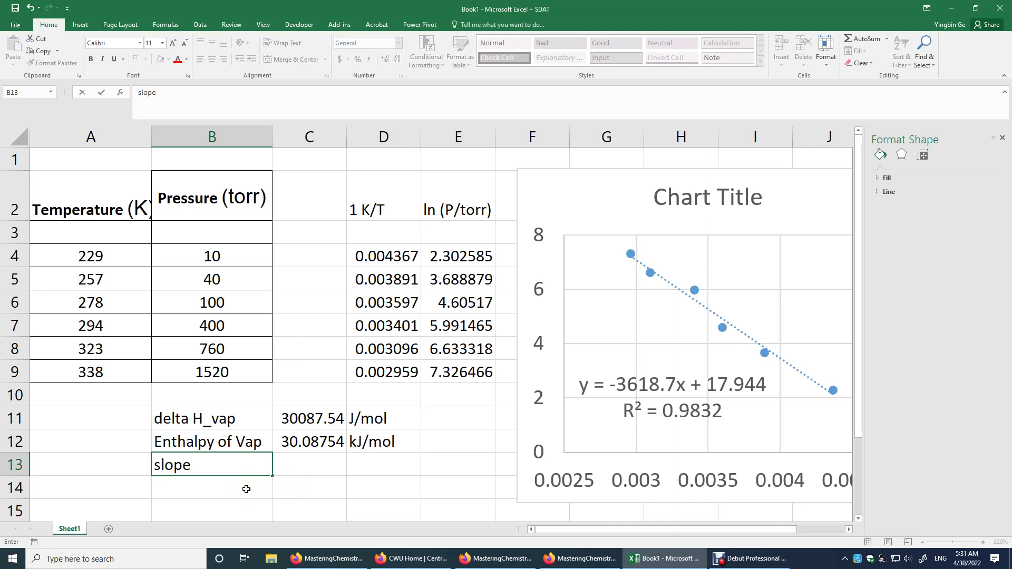
left_click(315, 467)
type("=")
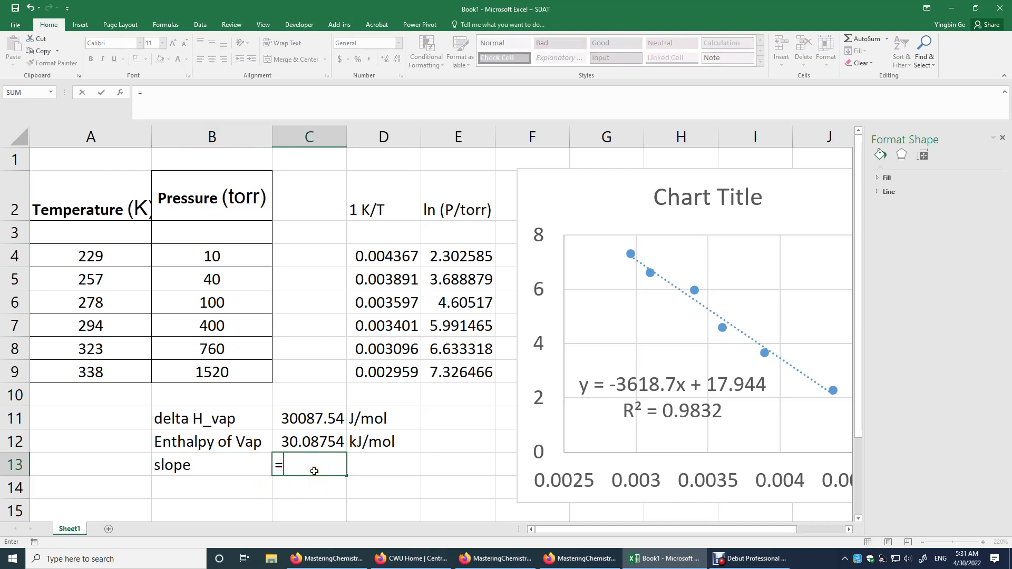
type("slope")
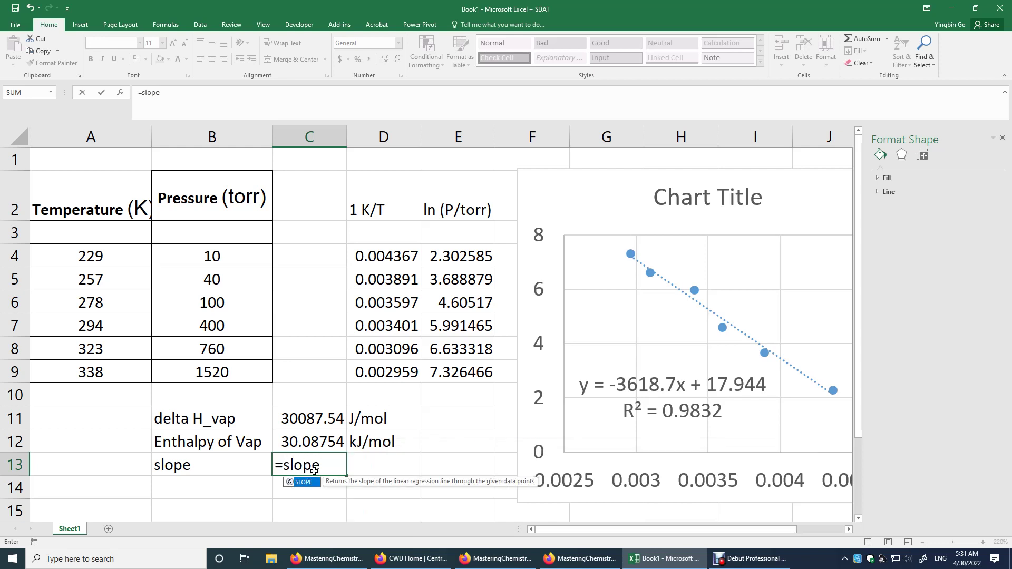
type("(")
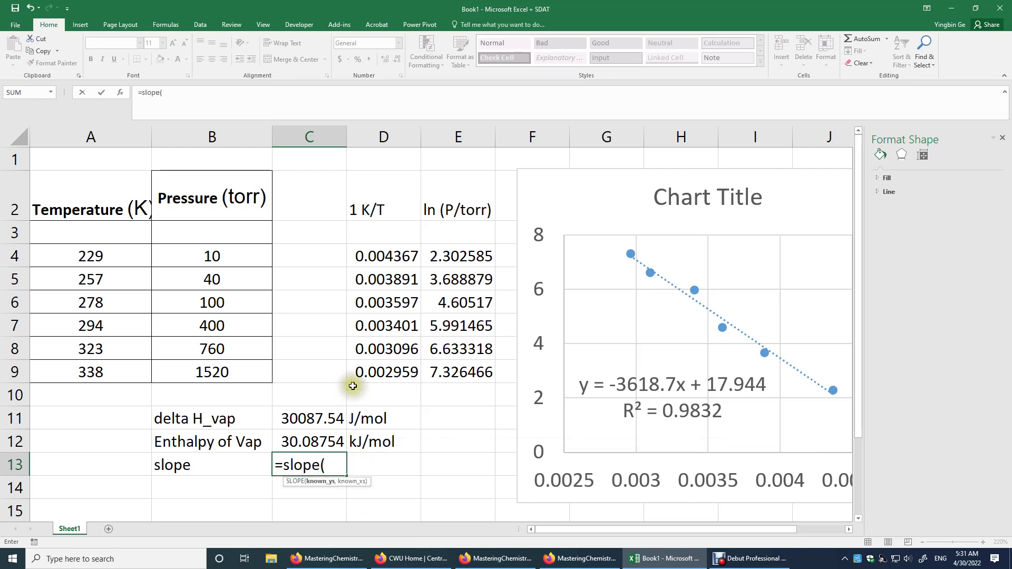
left_click_drag(453, 255, 479, 370)
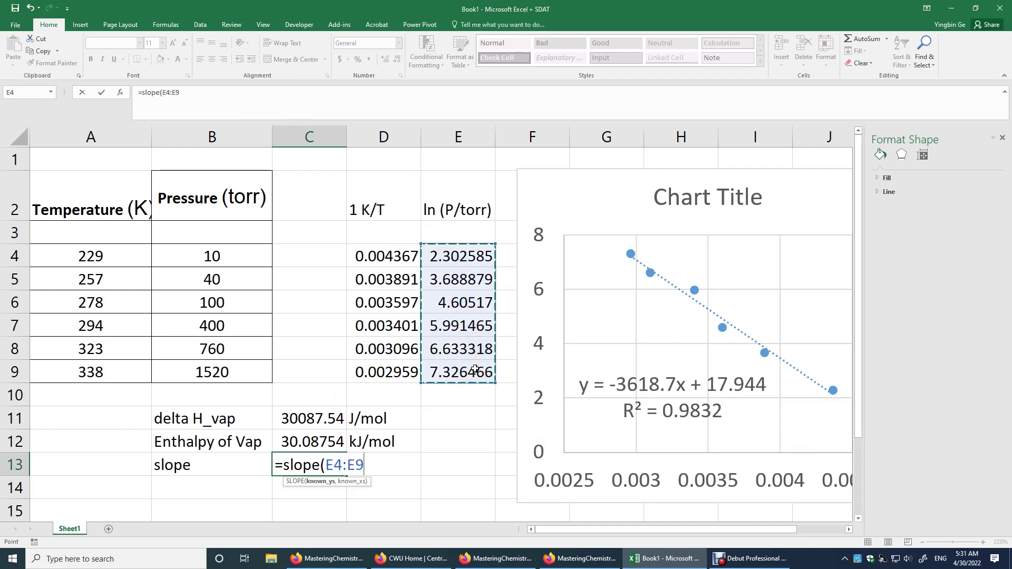
type(",")
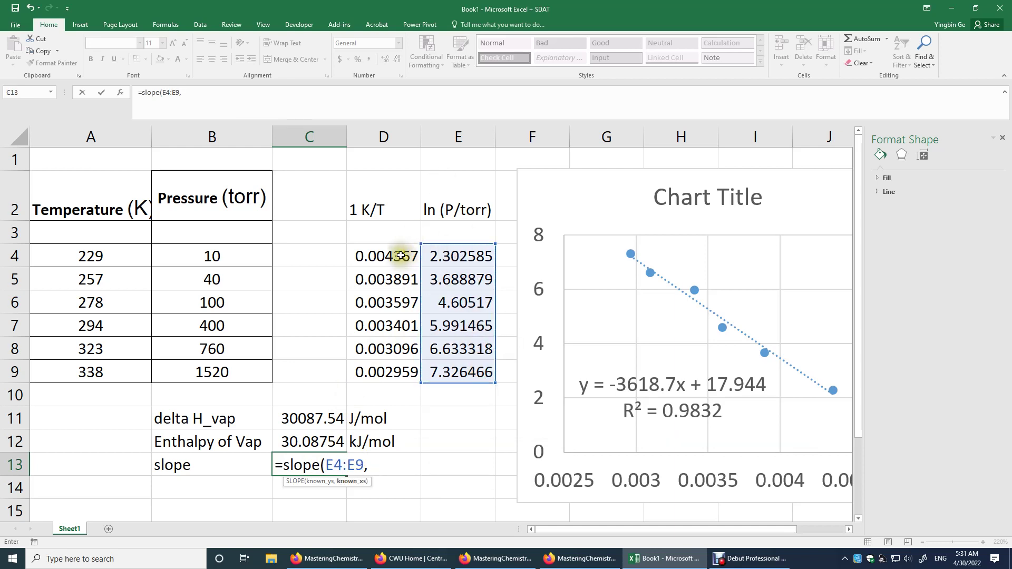
left_click_drag(397, 259, 397, 375)
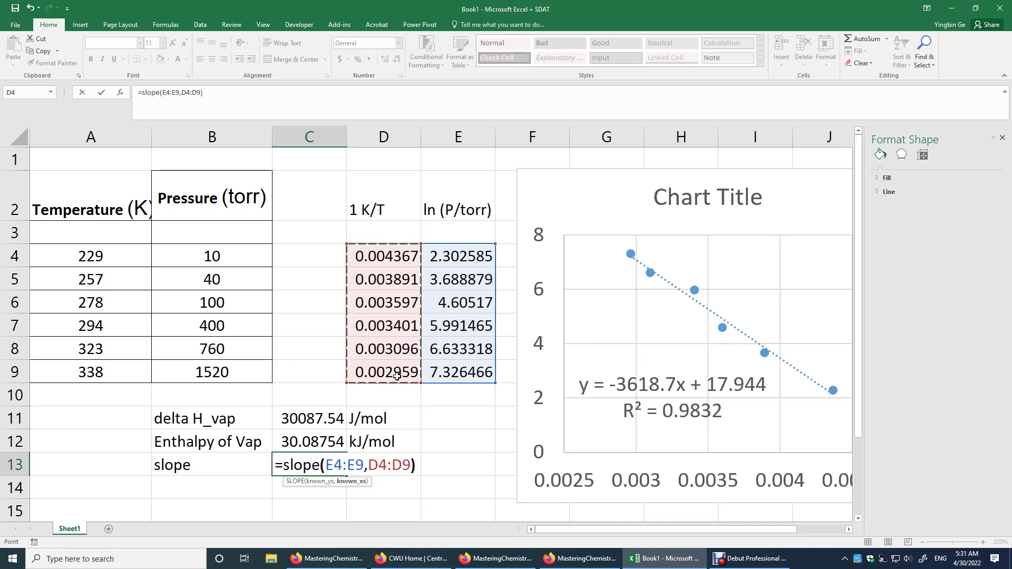
key("Return")
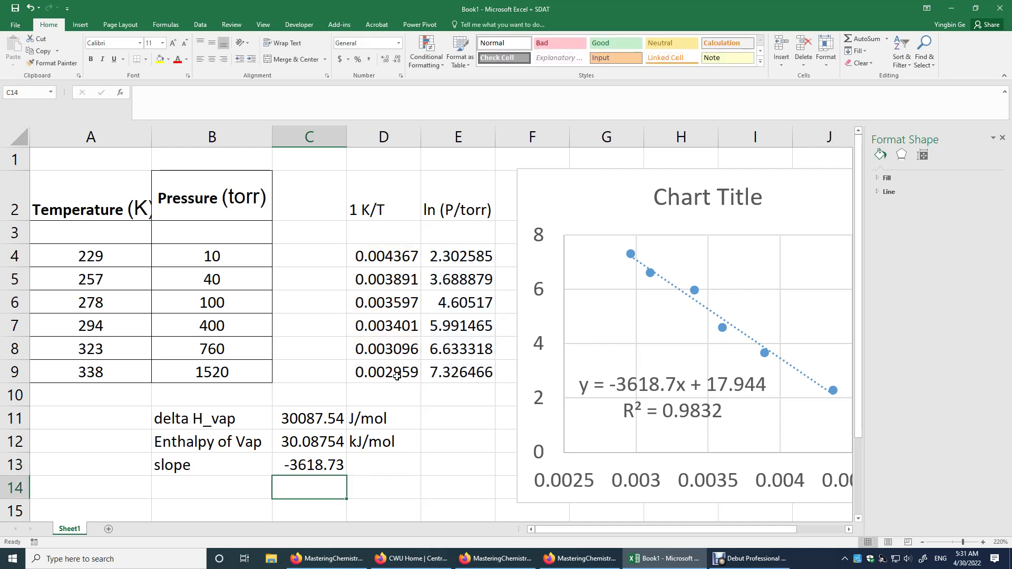
Copy the 'Enthalpy of Vap' label from B12 into B14
left_click(209, 487)
left_click(247, 445)
key("ctrl+c")
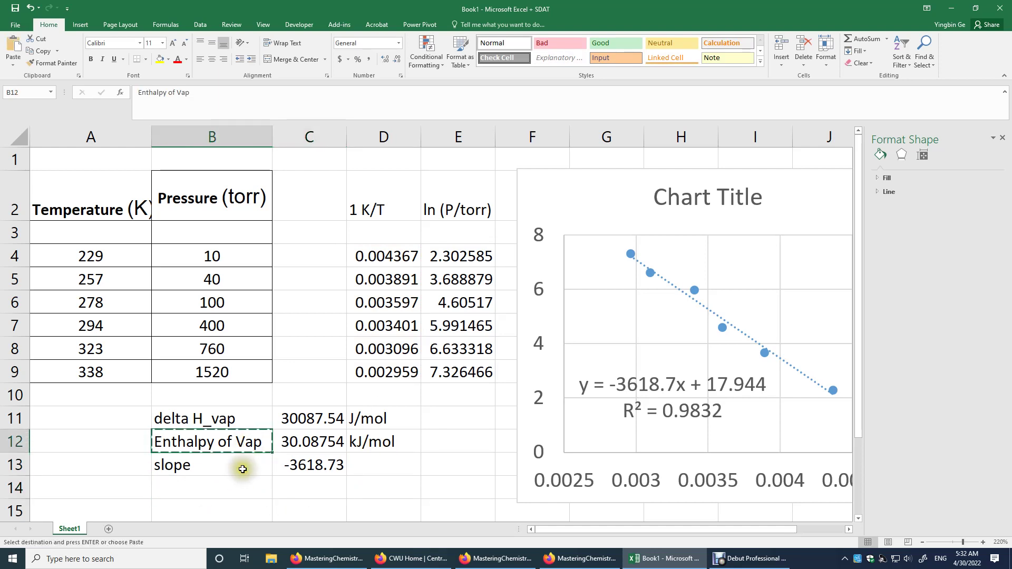
left_click(236, 477)
key("ctrl+v")
Enter =C13*0.00831446 in C14 to get -30.0878
left_click(317, 487)
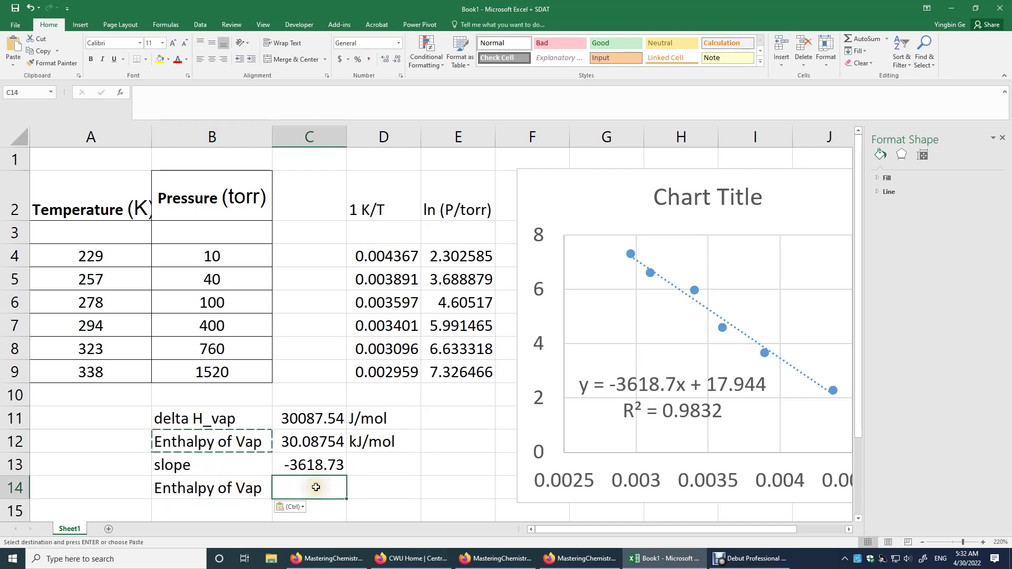
type("=")
left_click(306, 465)
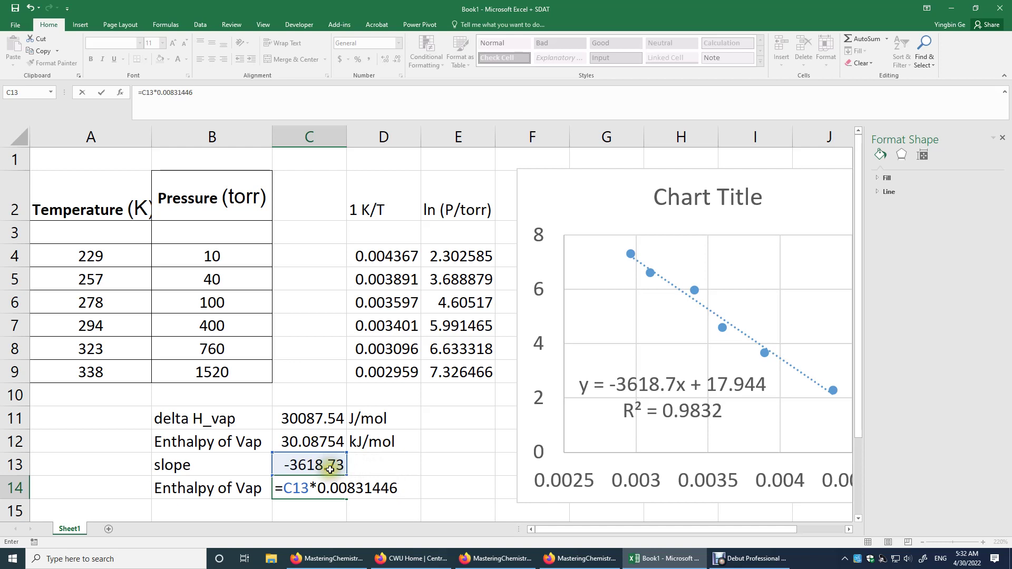
key("Return")
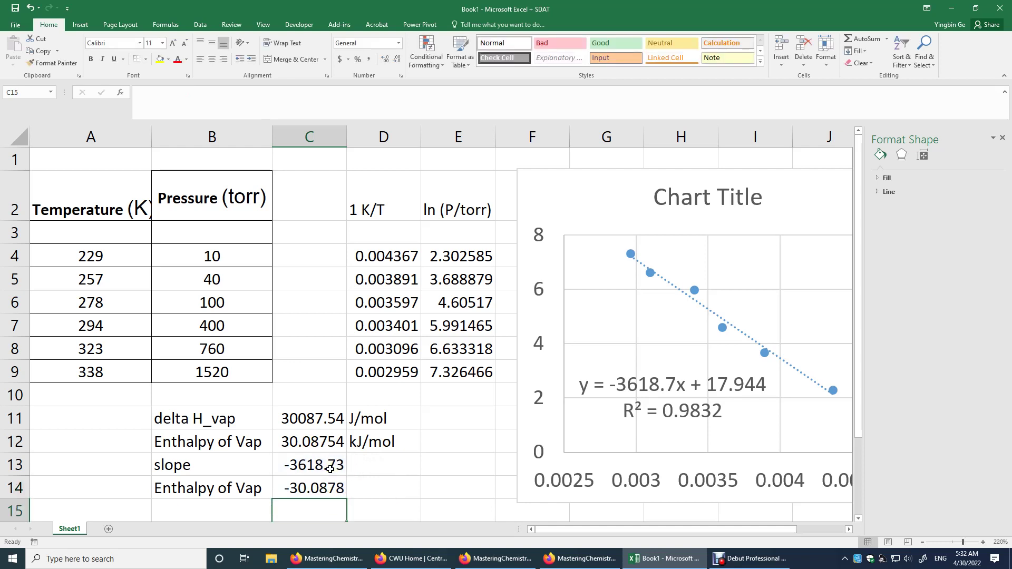
Copy the kJ/mol unit from D12 into D14 and D13
left_click(375, 441)
left_click_drag(375, 442, 396, 468)
key("ctrl+c")
left_click(381, 494)
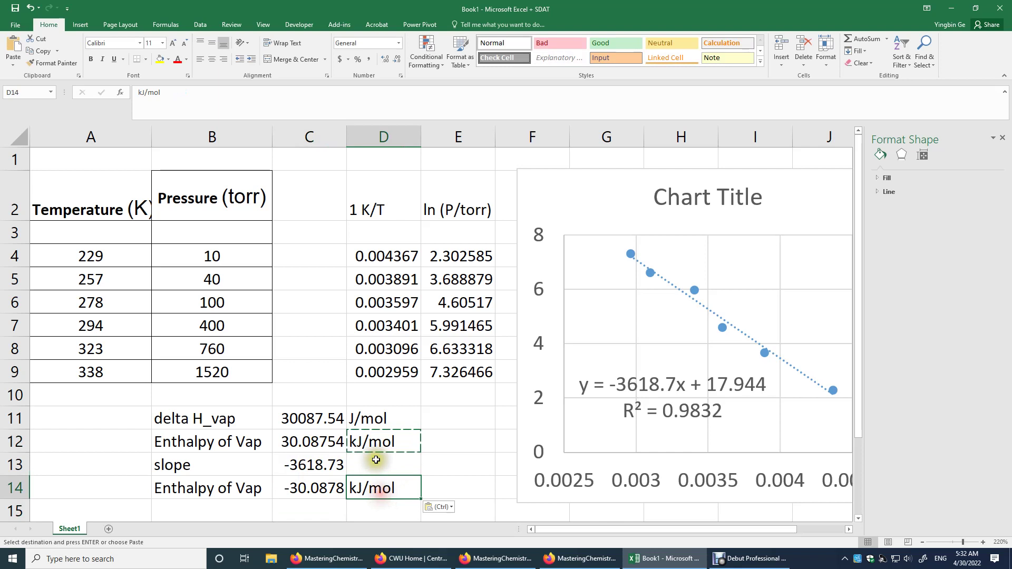
left_click(376, 460)
key("ctrl+v")
key("Return")
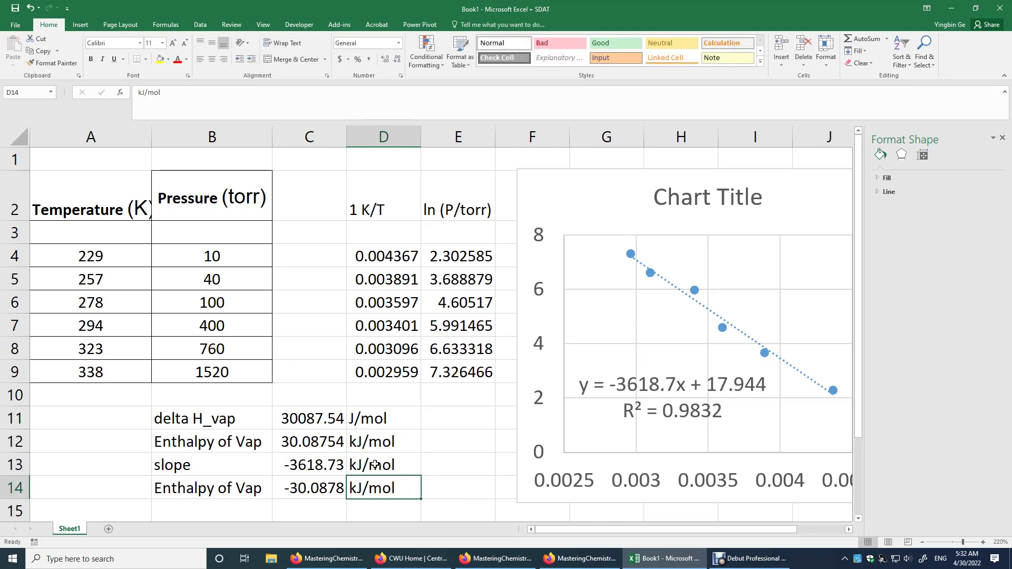
left_click(375, 464)
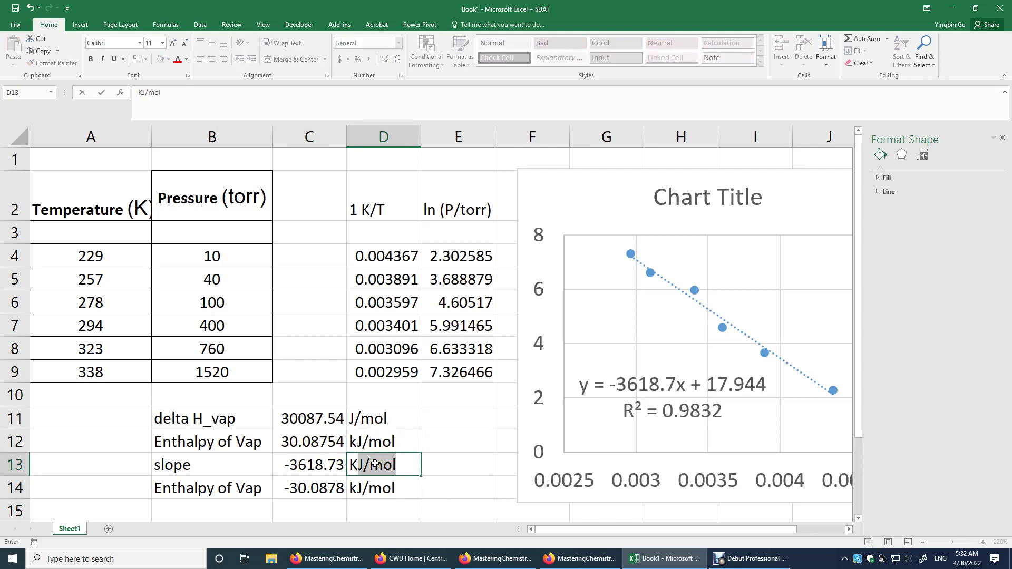
Set the slope's unit to K, bold rows B12:D12 and B14:D14, and review the C13 formula
type("K")
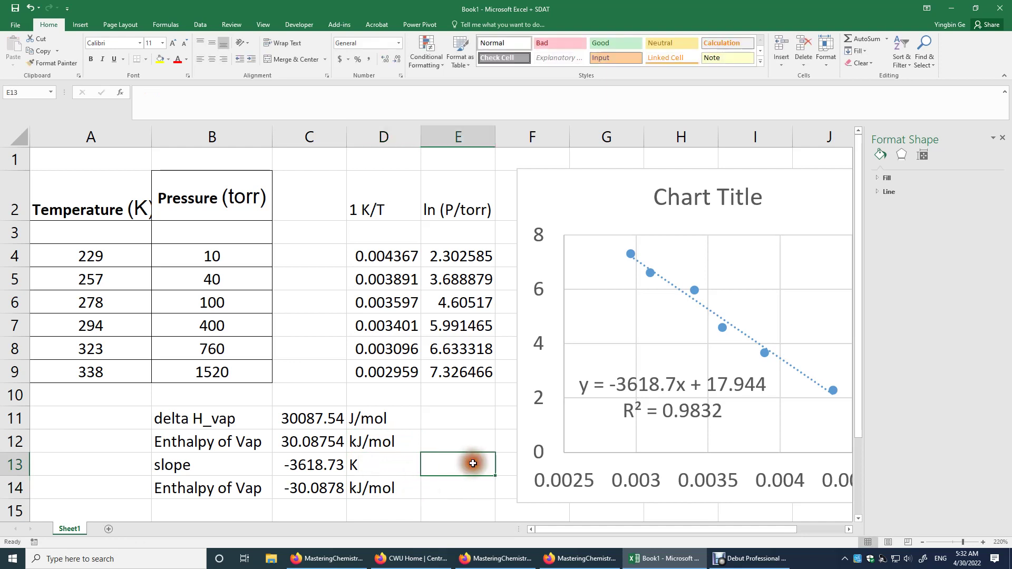
left_click(472, 463)
left_click_drag(199, 438, 362, 436)
key("ctrl+b")
left_click_drag(206, 491, 364, 489)
key("ctrl+b")
double_click(294, 464)
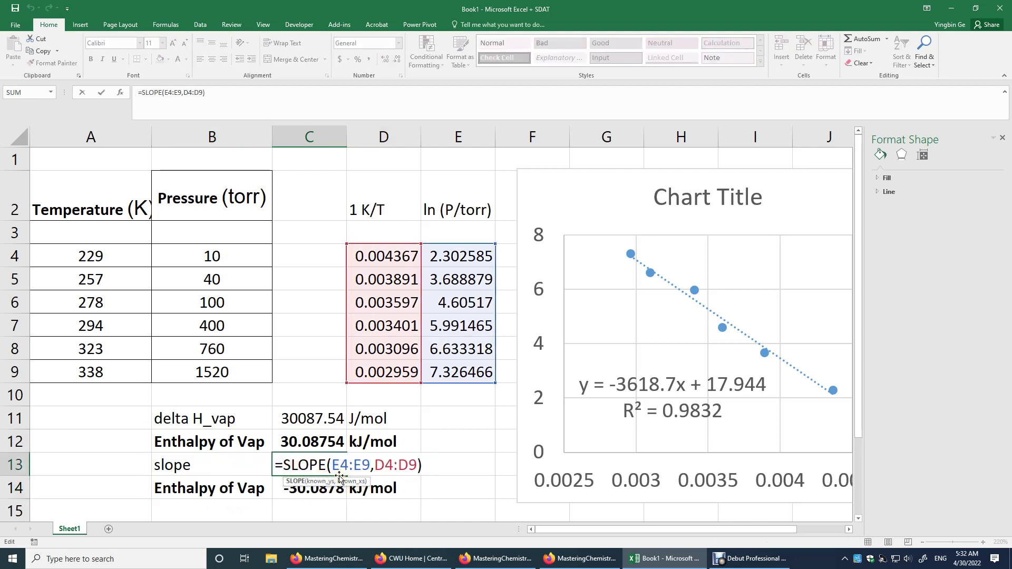
key("Return")
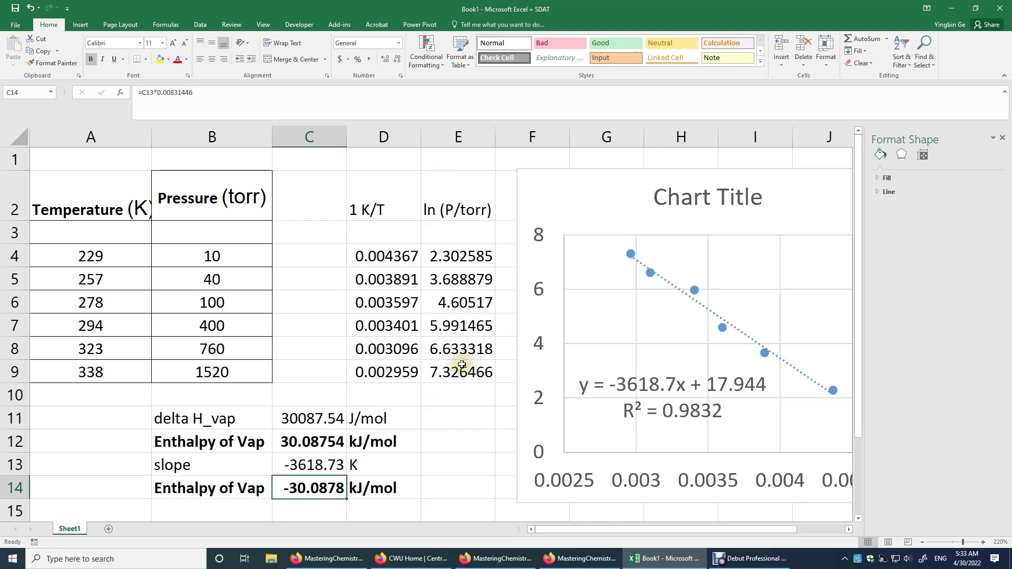
Load wolframalpha.com in the Firefox browser
left_click(417, 559)
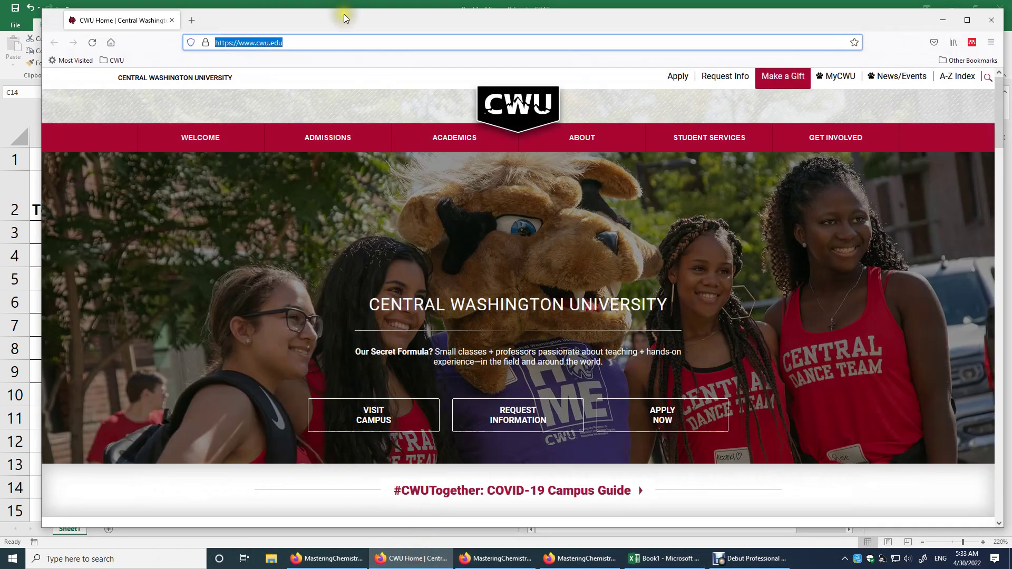
type("wolfram")
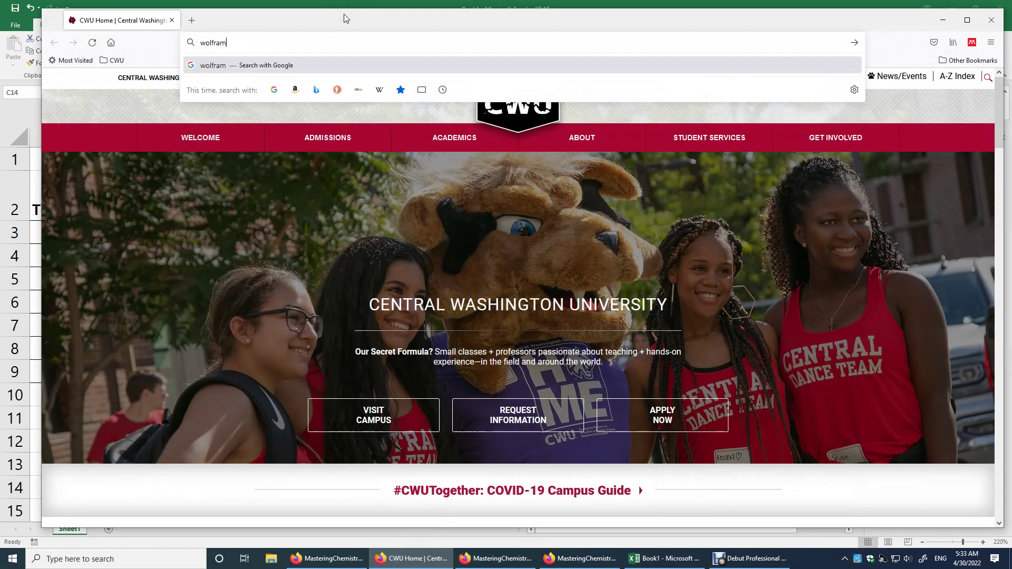
type("alpha.com")
key("Return")
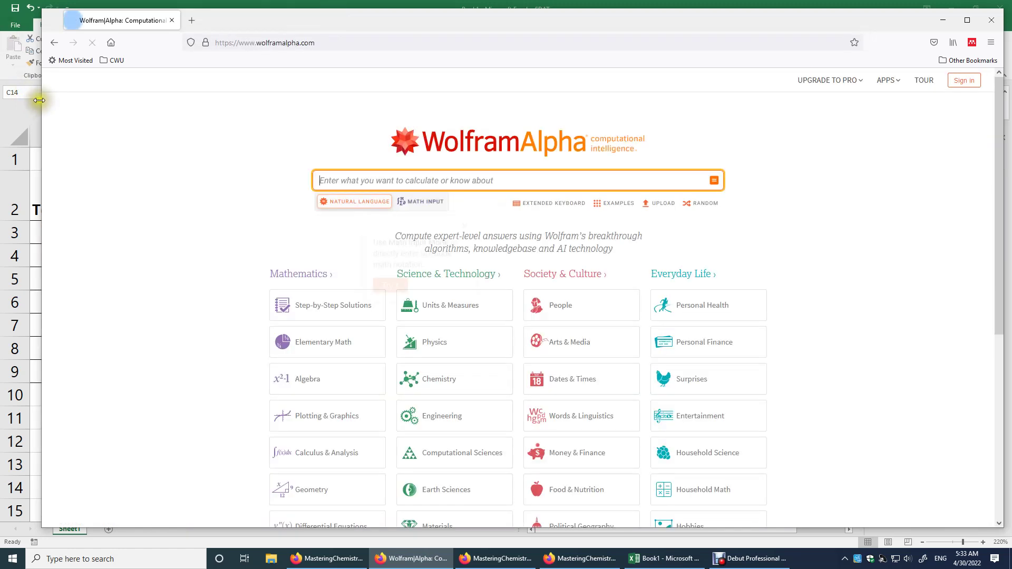
Resize the browser window so the Excel data stays visible beside it
left_click_drag(41, 97, 227, 121)
scroll(284, 300, "up", 5, "ctrl")
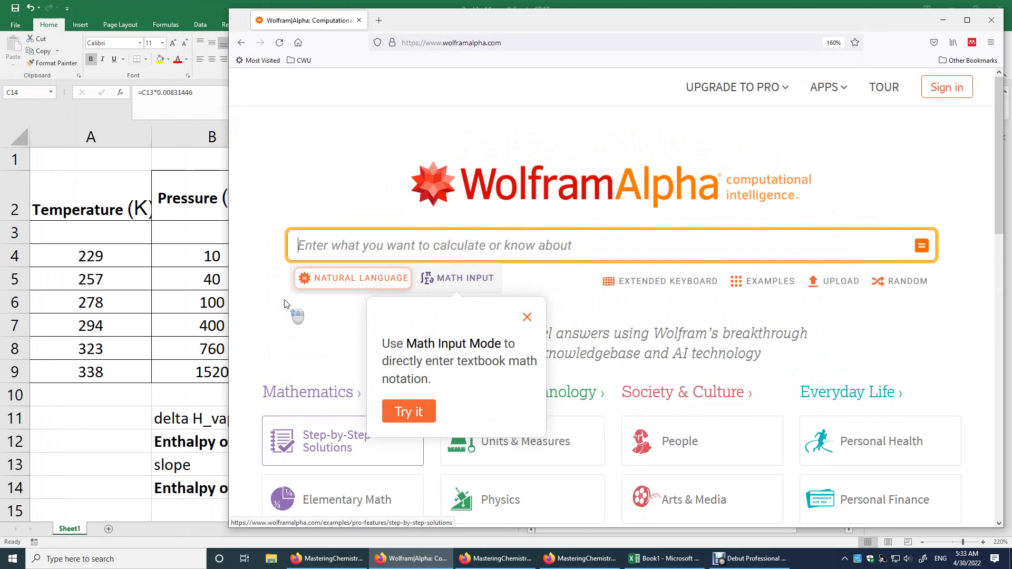
scroll(284, 304, "up", 1, "ctrl")
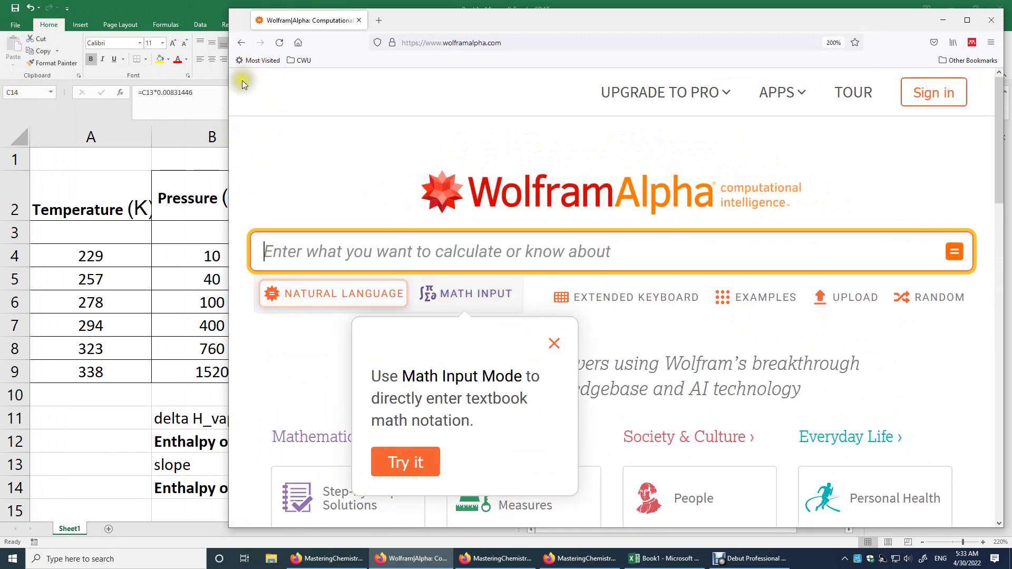
left_click_drag(229, 87, 282, 127)
scroll(317, 219, "up", 3, "ctrl")
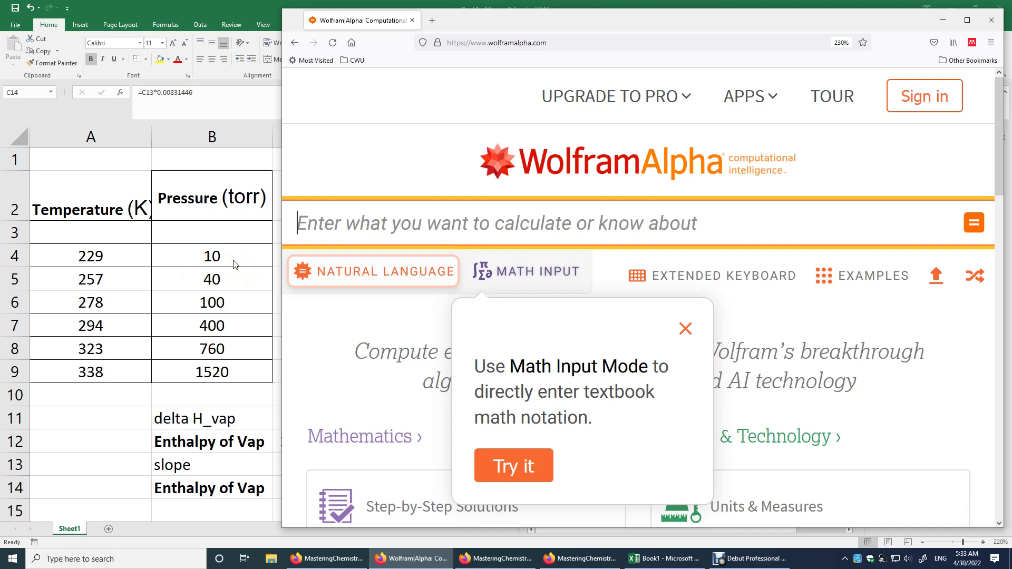
Solve ln(1520/10) = -x/8.31446*(1/338 - 1/229) in Wolfram Alpha, getting x ≈ 29661.9, then return to Excel
type("ln(")
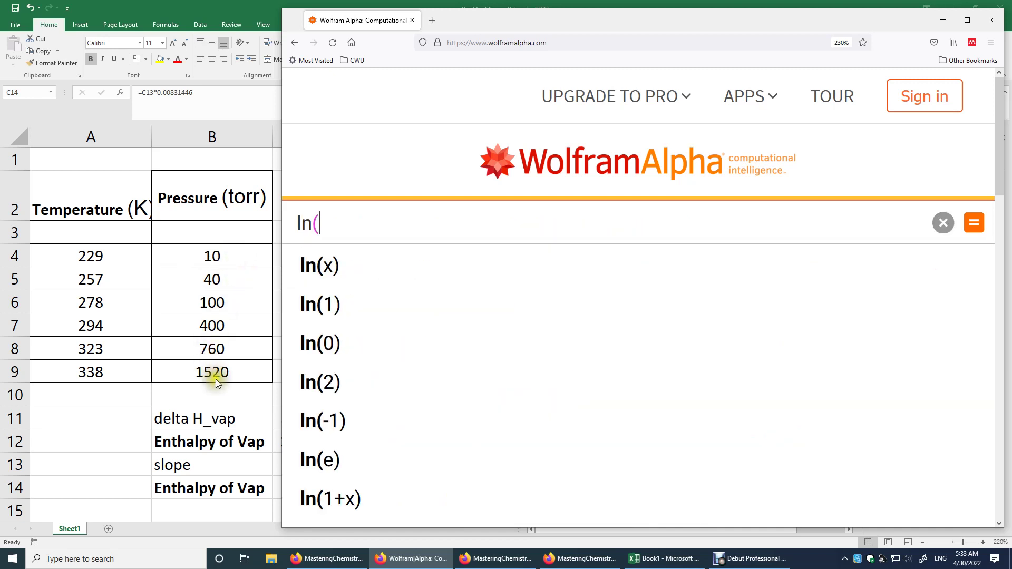
type("1520")
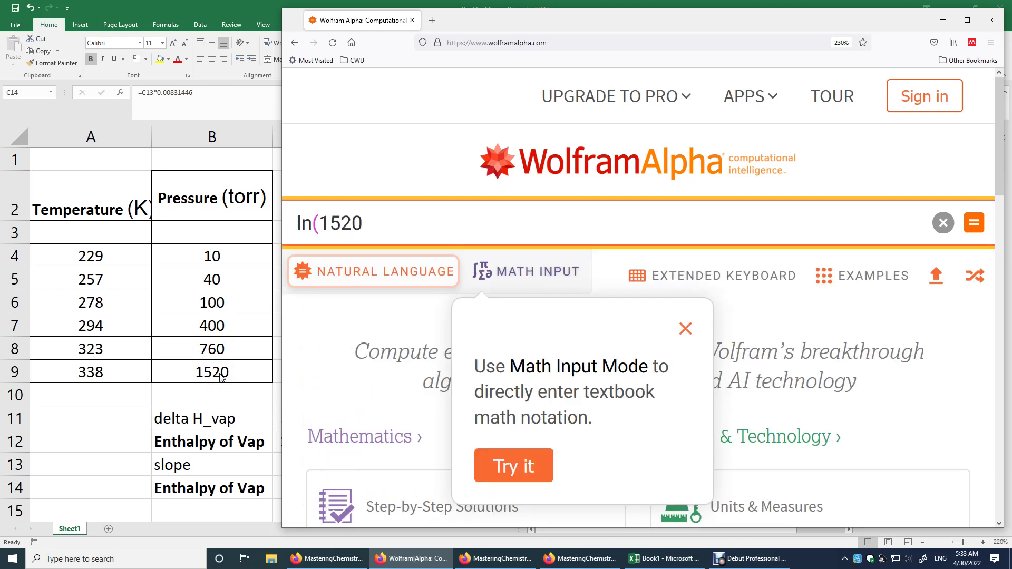
type("/10) = -x/8.31446*(1/")
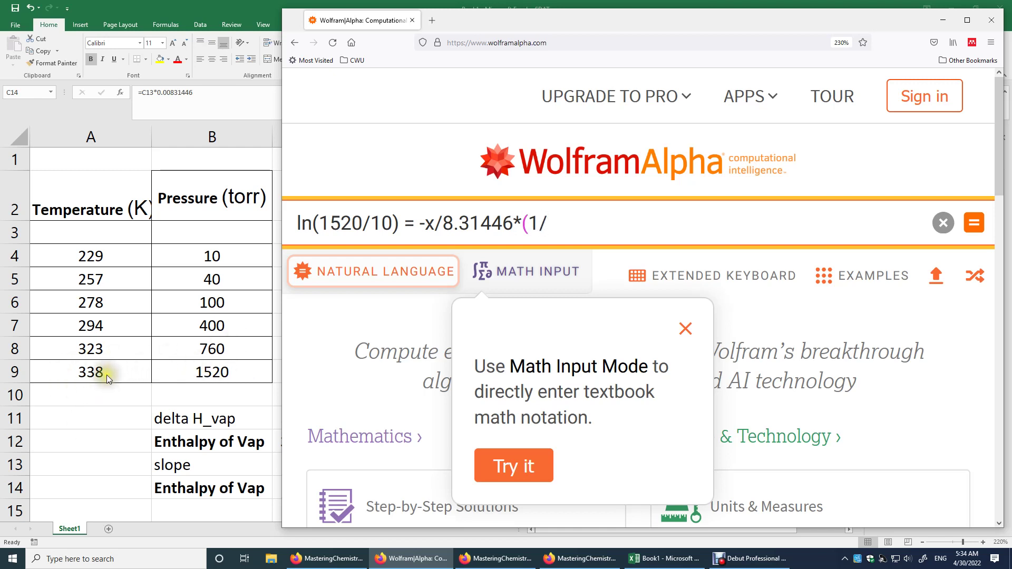
type("338 - 1/229")
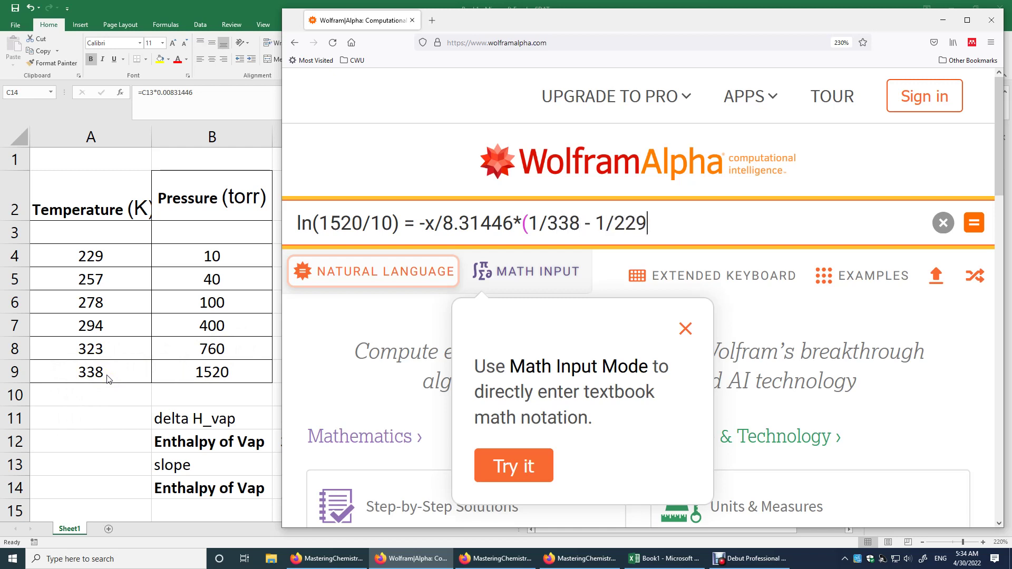
type(")")
left_click(974, 222)
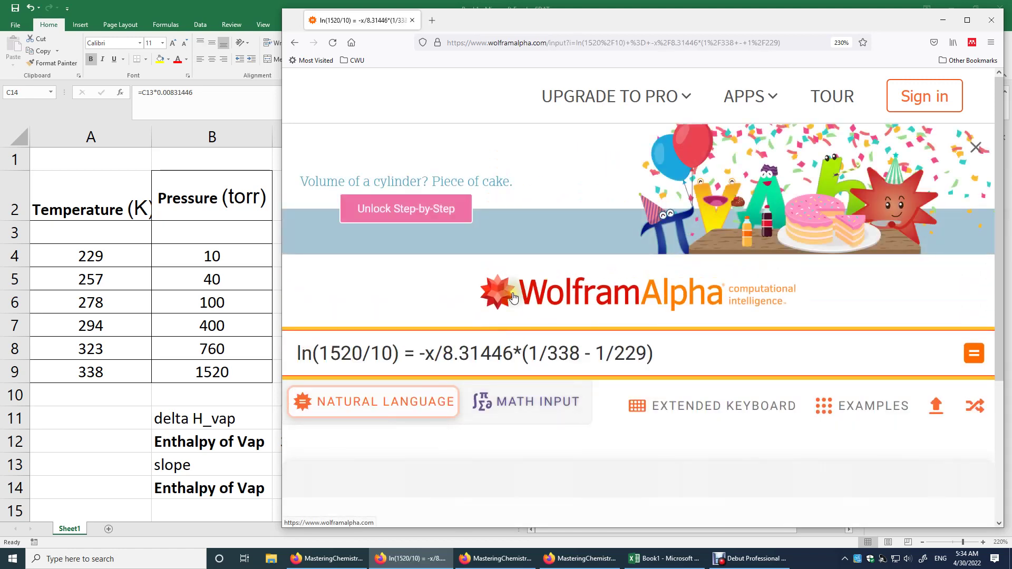
scroll(514, 298, "down", 10)
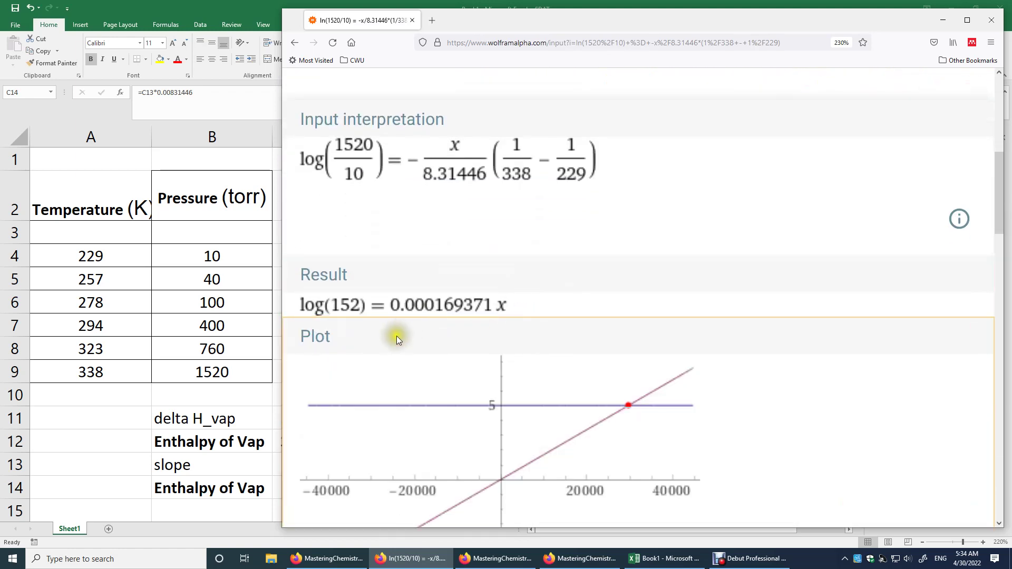
scroll(426, 325, "down", 9)
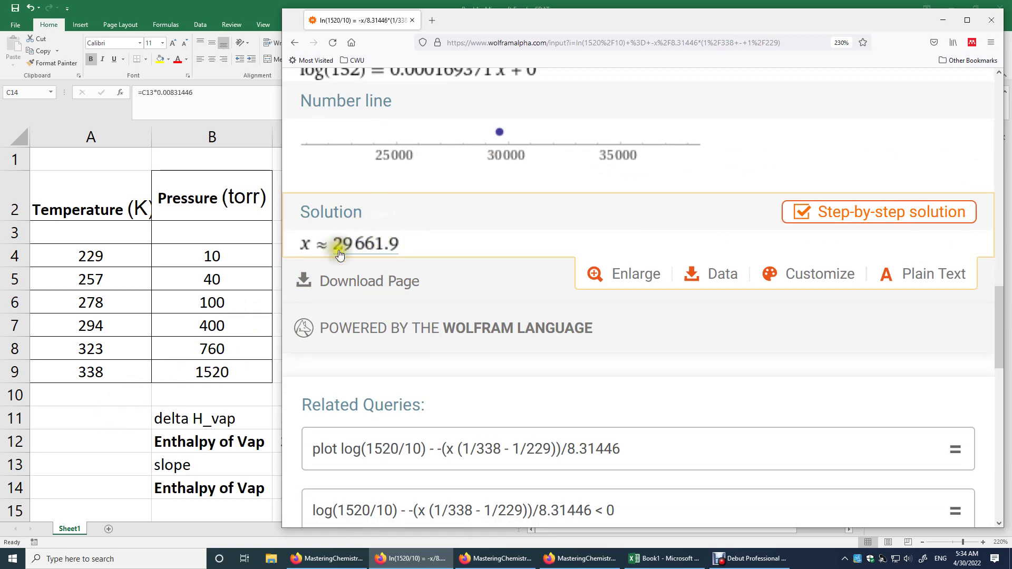
left_click(77, 435)
Add row 15: 'Enthalpy of Vap' label, 29.66 and kJ/mol, with value and unit bold
left_click(179, 489)
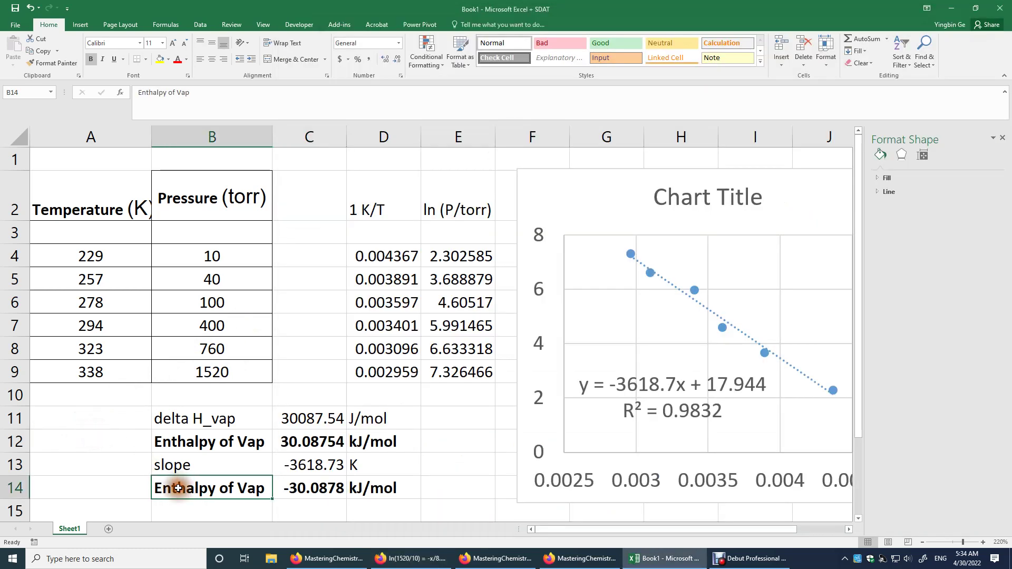
key("ctrl+c")
left_click(196, 511)
key("ctrl+v")
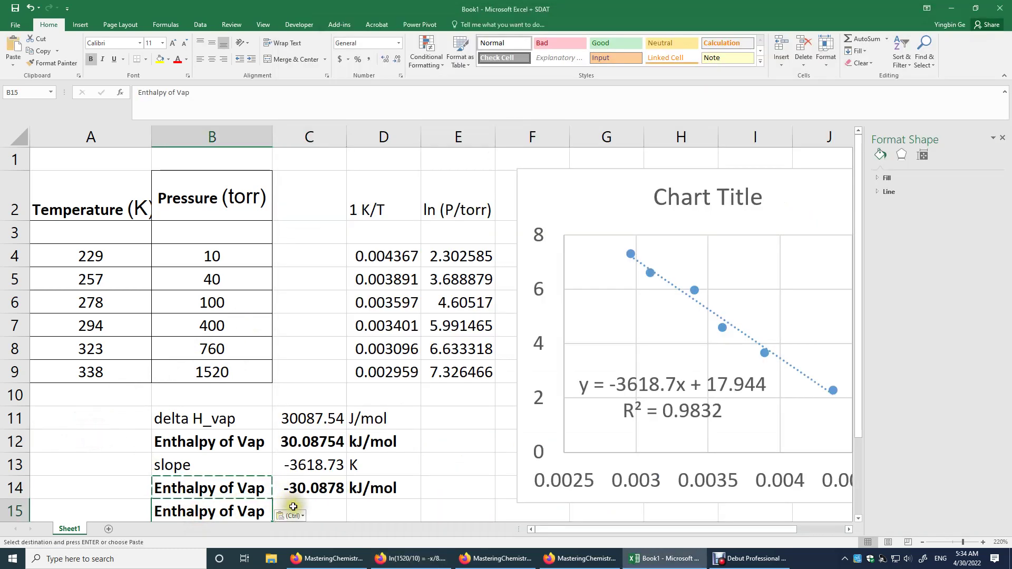
left_click(293, 508)
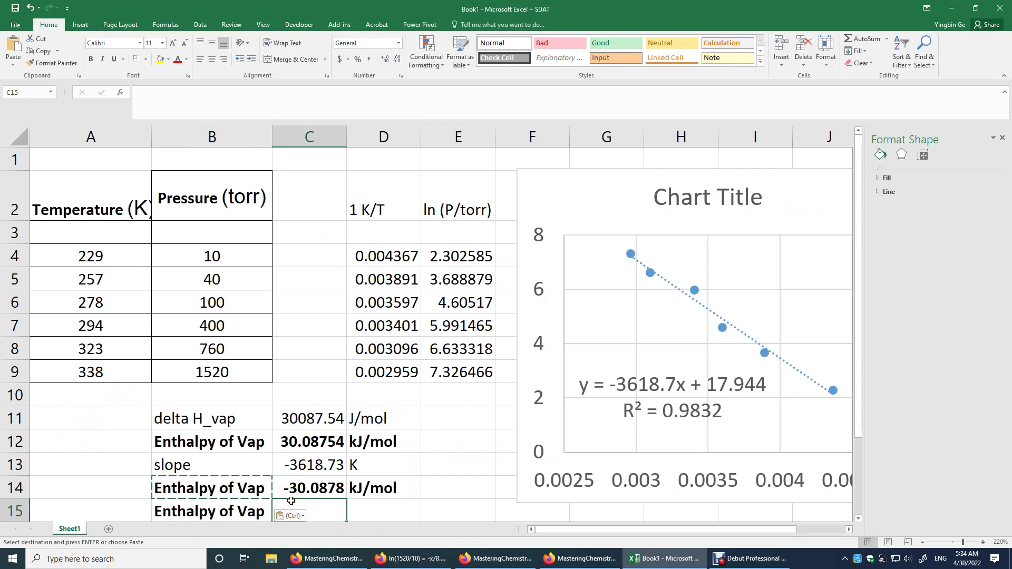
type("29")
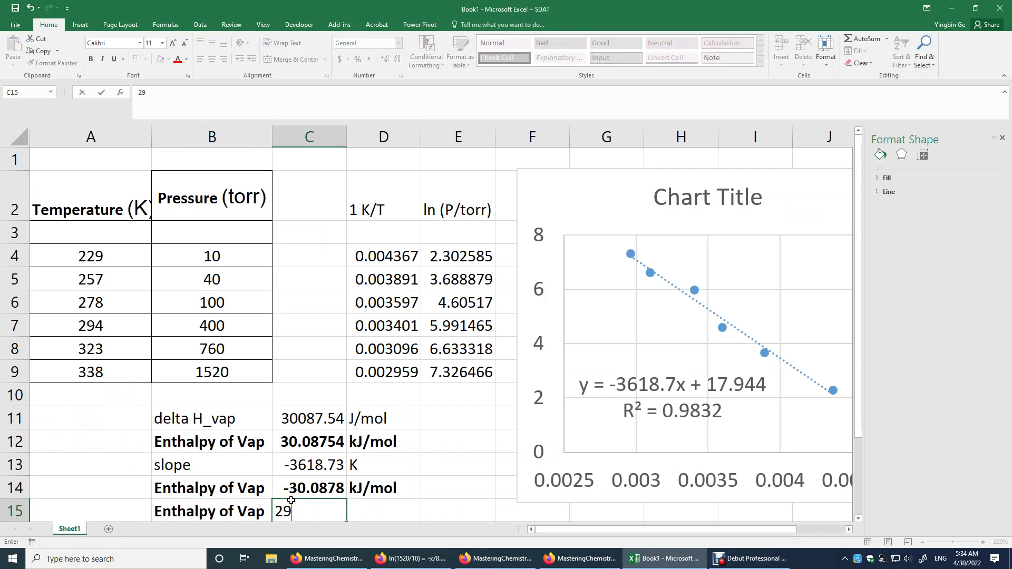
type(".66")
left_click(372, 507)
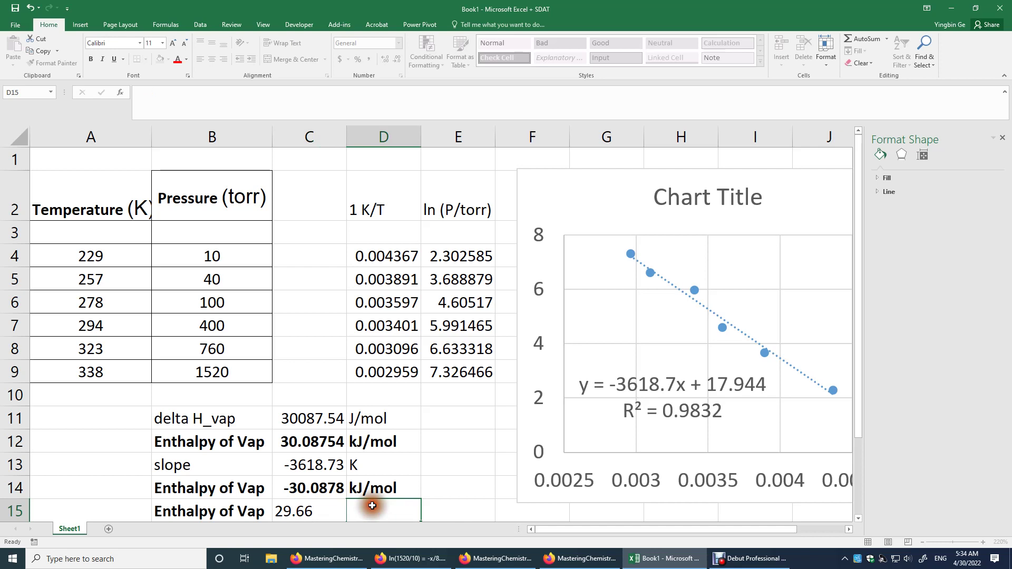
type("kJ/mol")
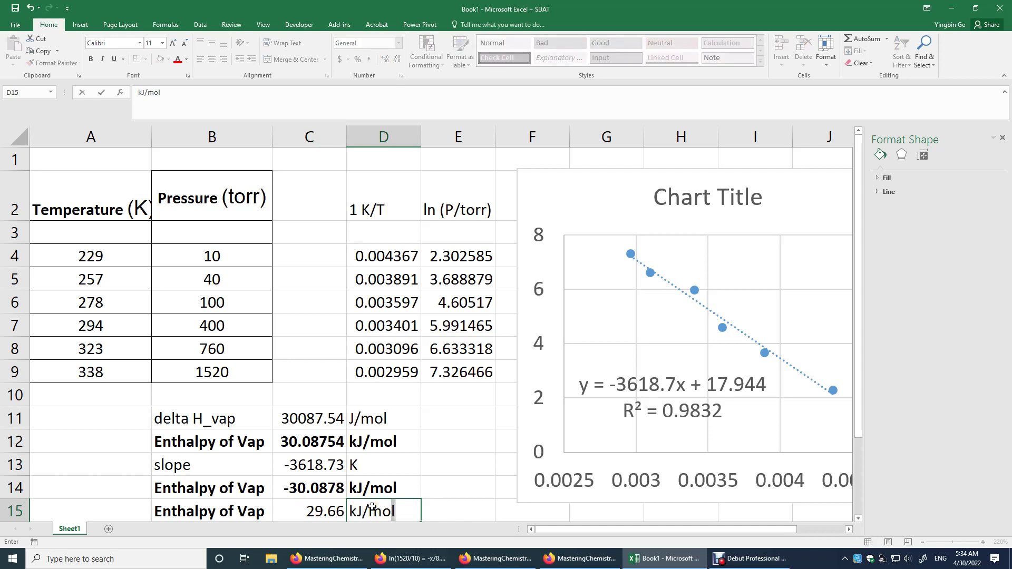
key("Return")
left_click_drag(307, 488, 370, 488)
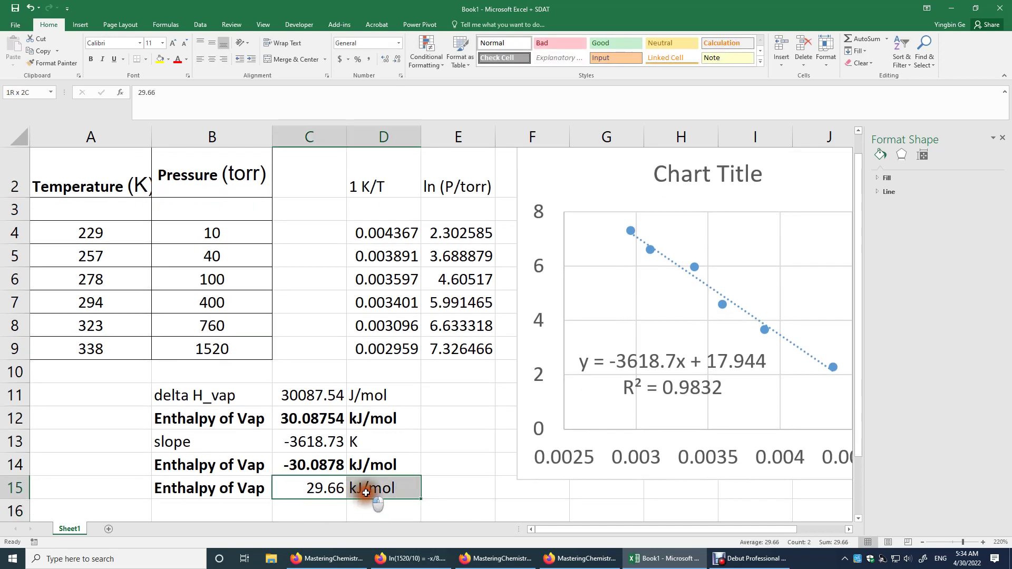
key("ctrl+b")
Change C14 to =C13*-0.00831446 so it reads 30.08781
double_click(323, 464)
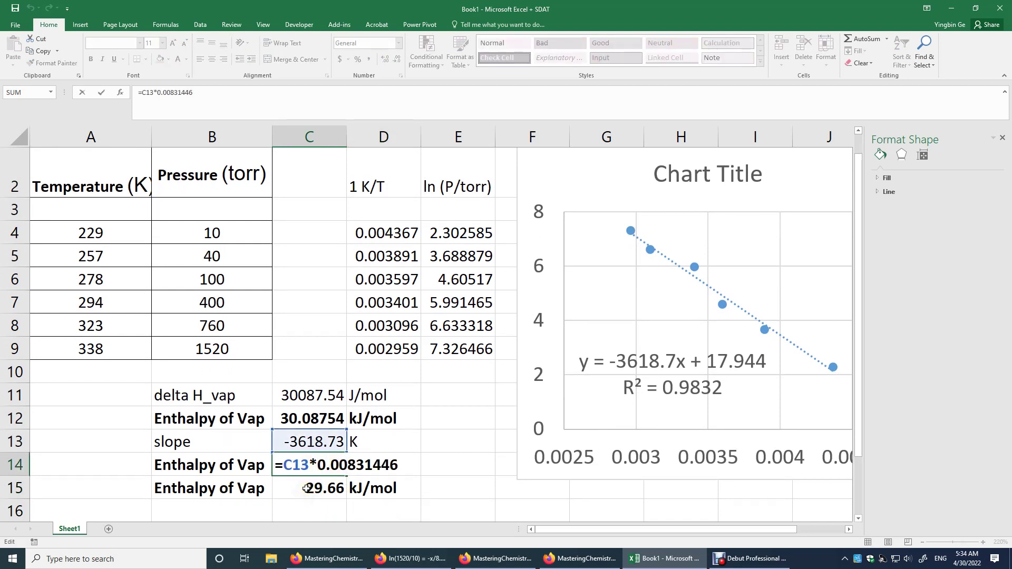
type("-")
key("Return")
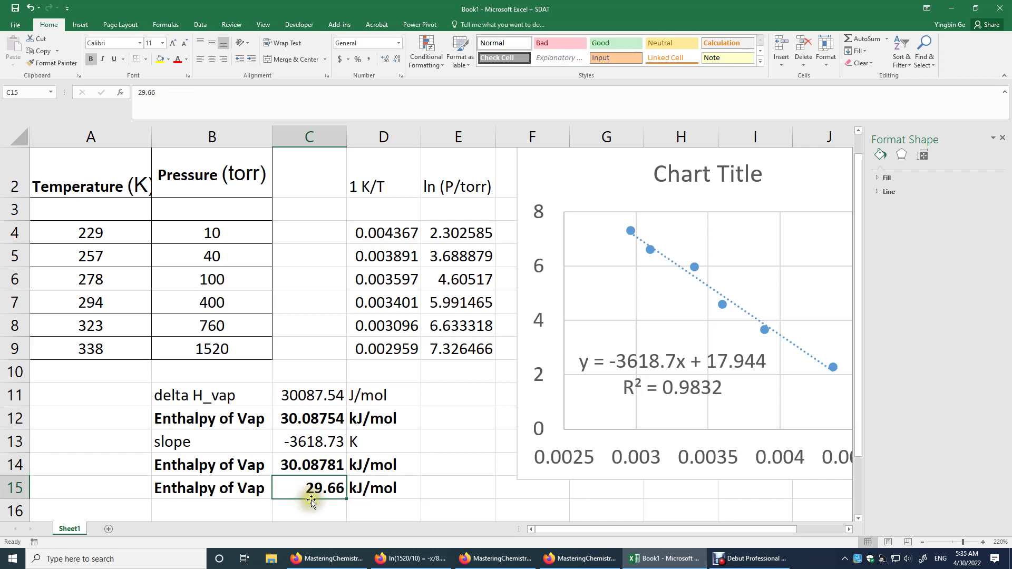
left_click(130, 421)
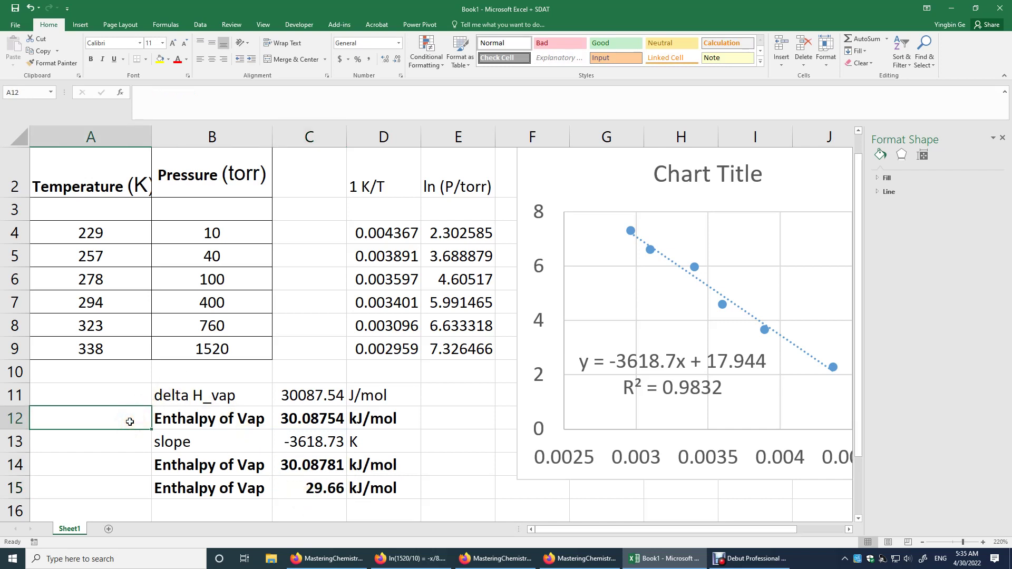
Enter 'Graphing' in A12, 'Use the =slope()' in A14 and 'WolframAlpha' in A15
type("Graphing")
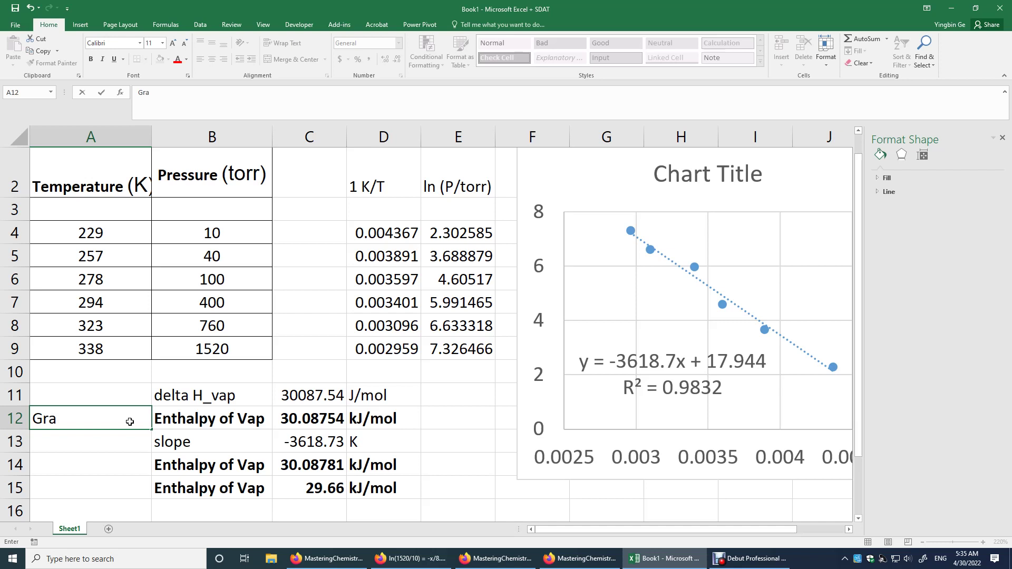
left_click(107, 466)
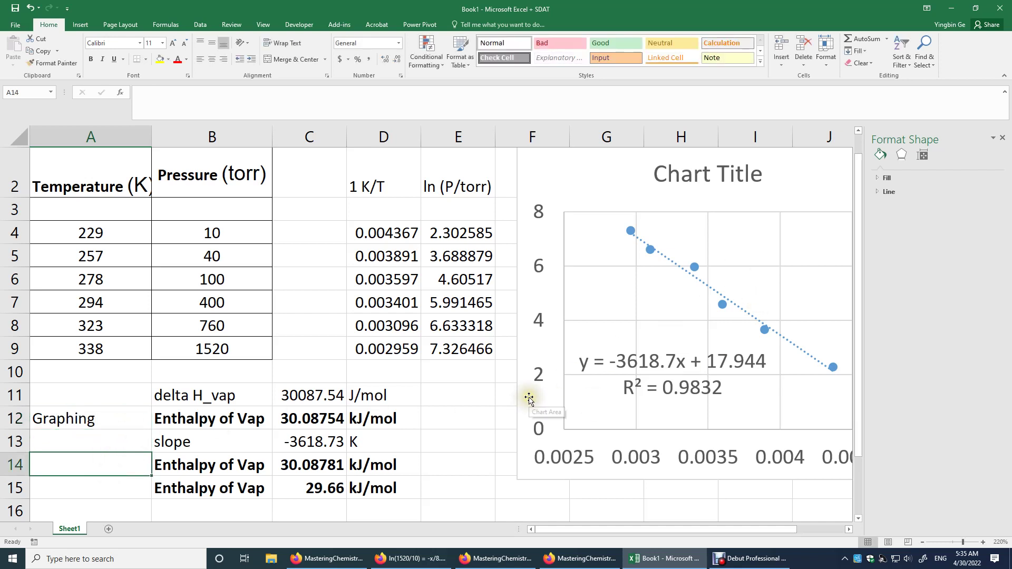
left_click(106, 469)
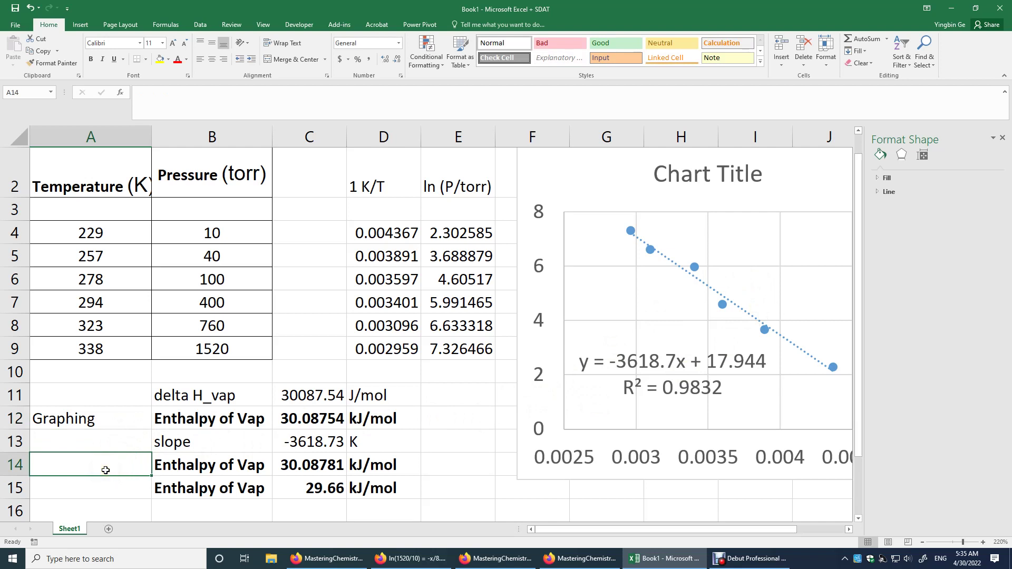
type("Use the =slope(")
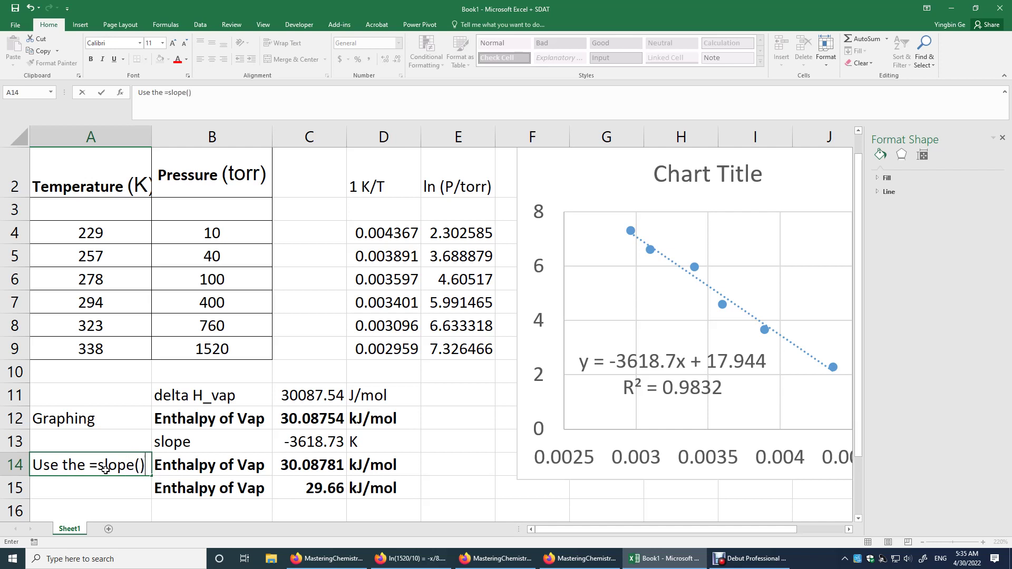
left_click(91, 483)
type("Wolfram")
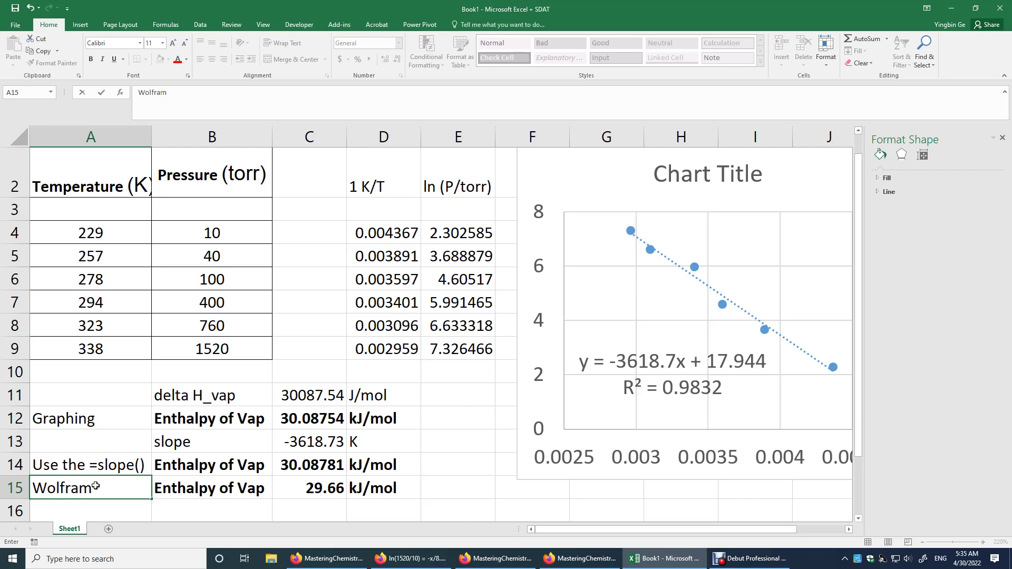
type("Alpha")
left_click(221, 490)
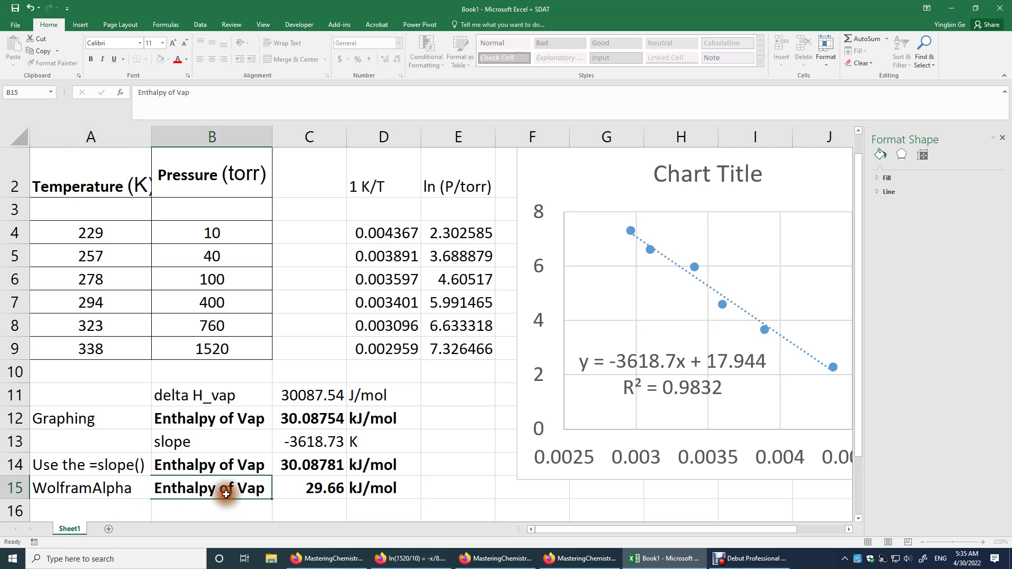
left_click(326, 423)
left_click(323, 465)
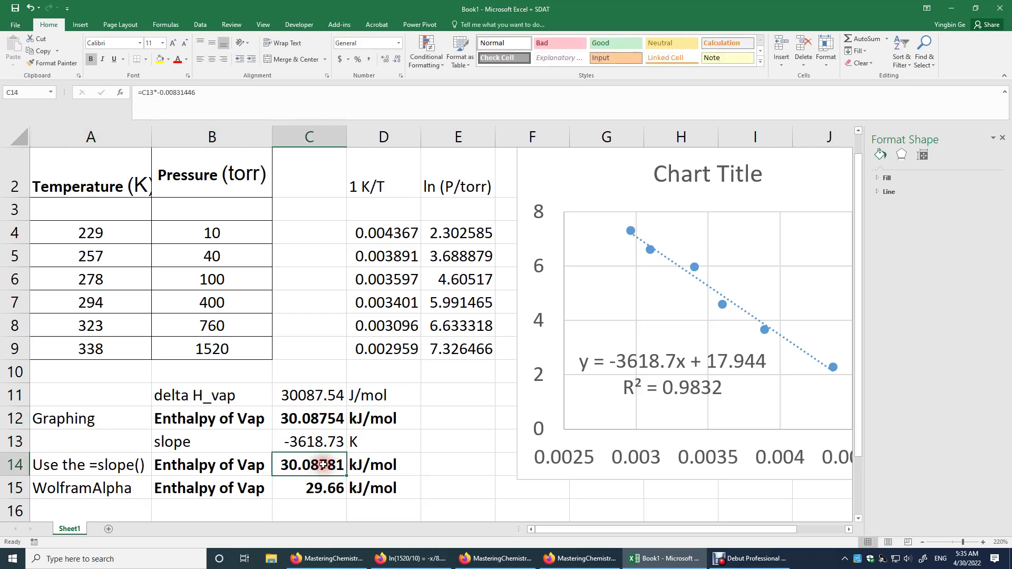
left_click(311, 416)
left_click(308, 469)
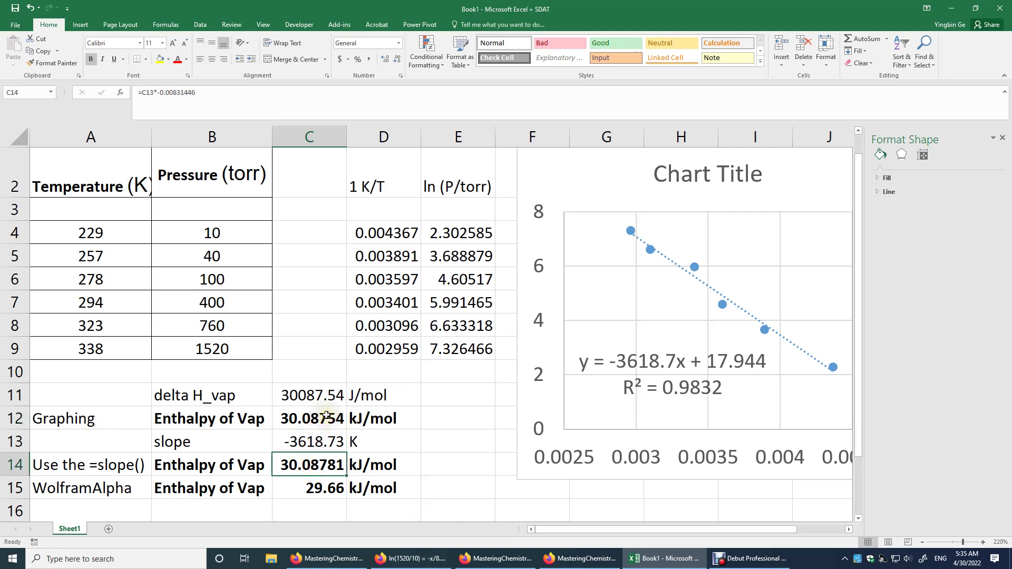
left_click_drag(390, 232, 458, 348)
left_click(310, 488)
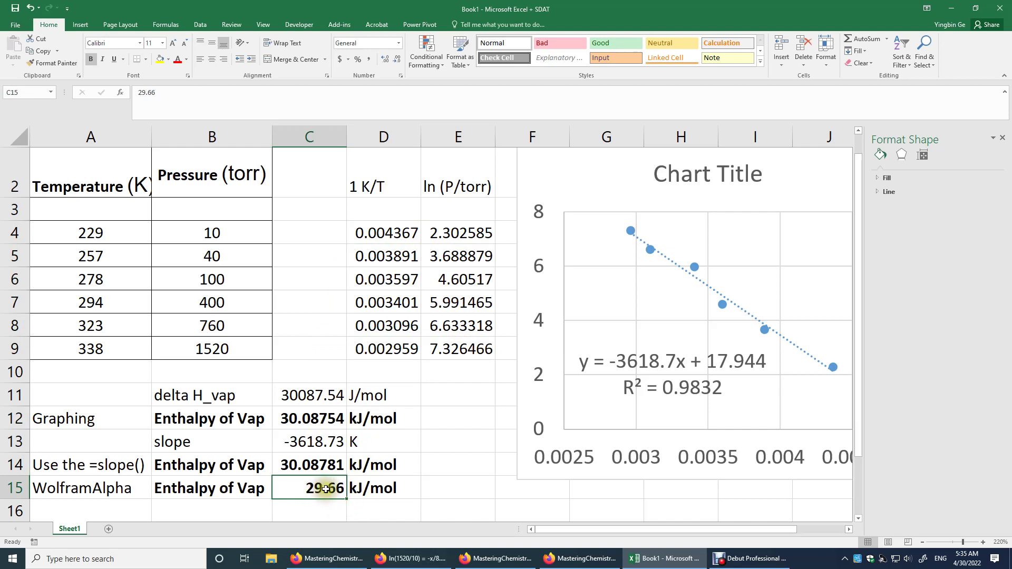
left_click(334, 459)
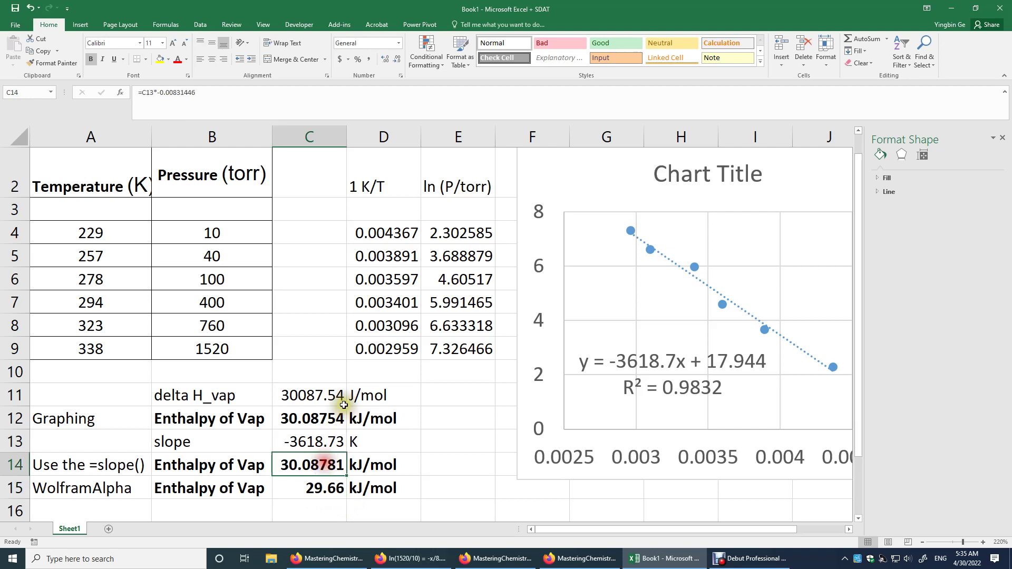
left_click(333, 419)
left_click(302, 497)
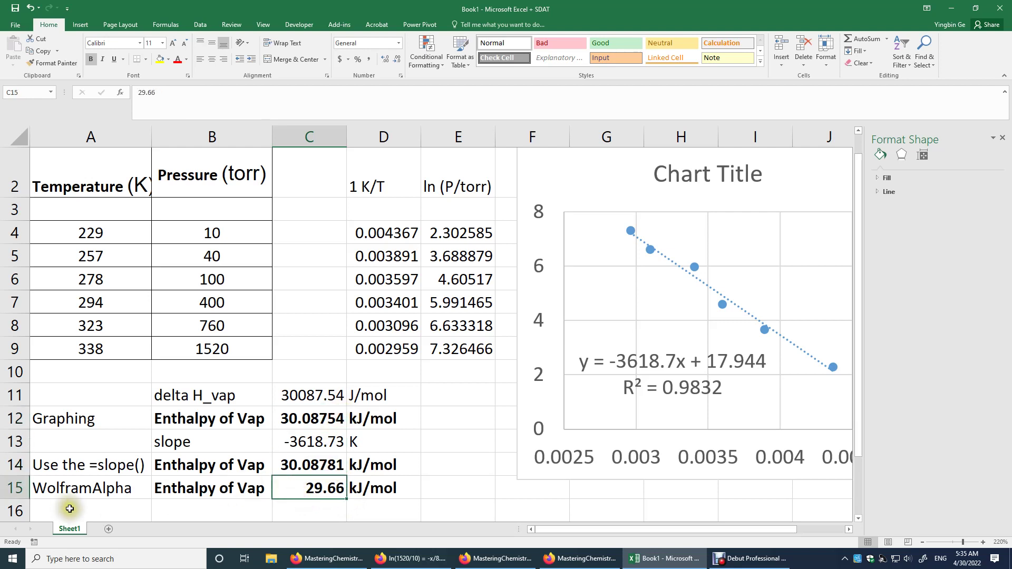
left_click(401, 232)
left_click(398, 256)
left_click(381, 352)
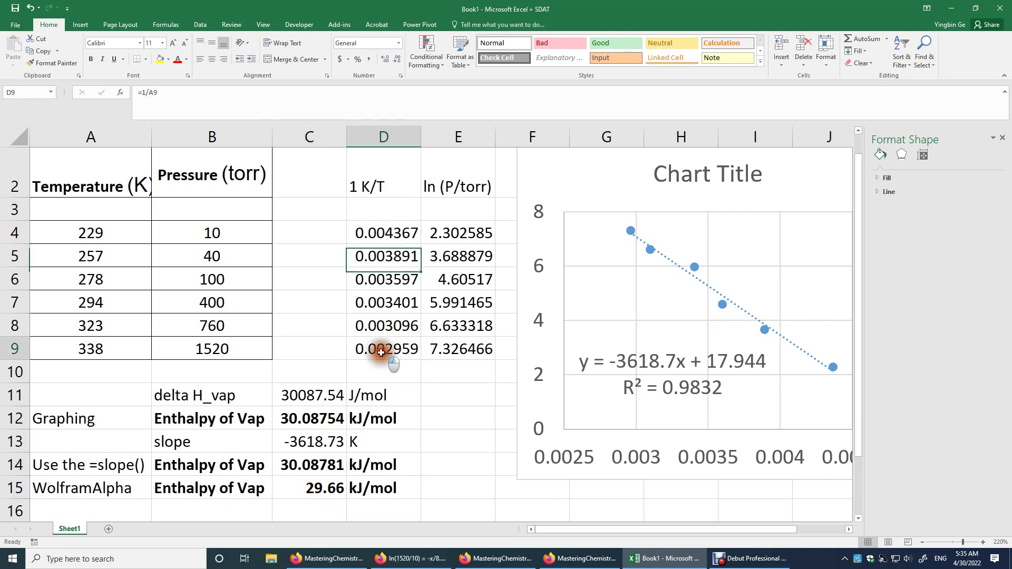
left_click(332, 486)
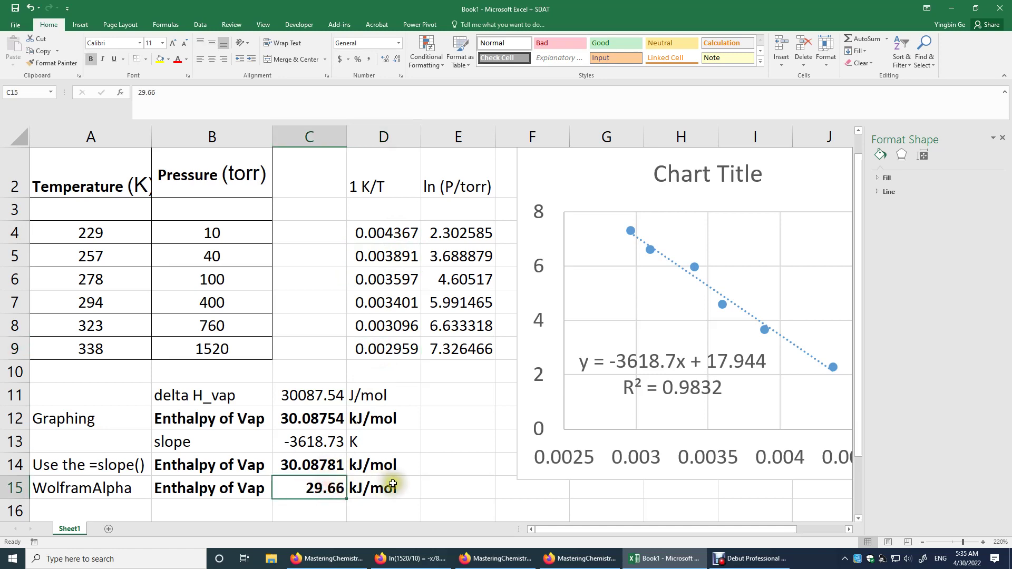